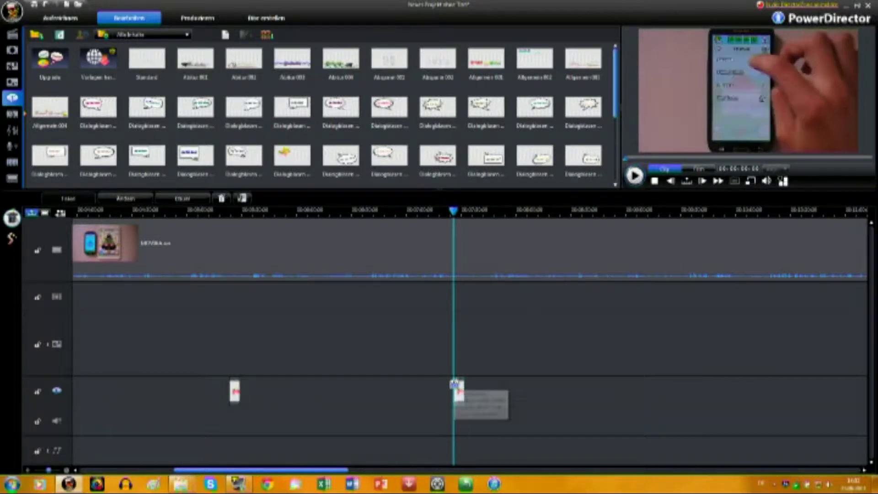
Move the second title clip slightly later on the title track, to start at about 7:29 where the name-entry dialog is open
{"action": "right_click", "coordinate": [456, 386]}
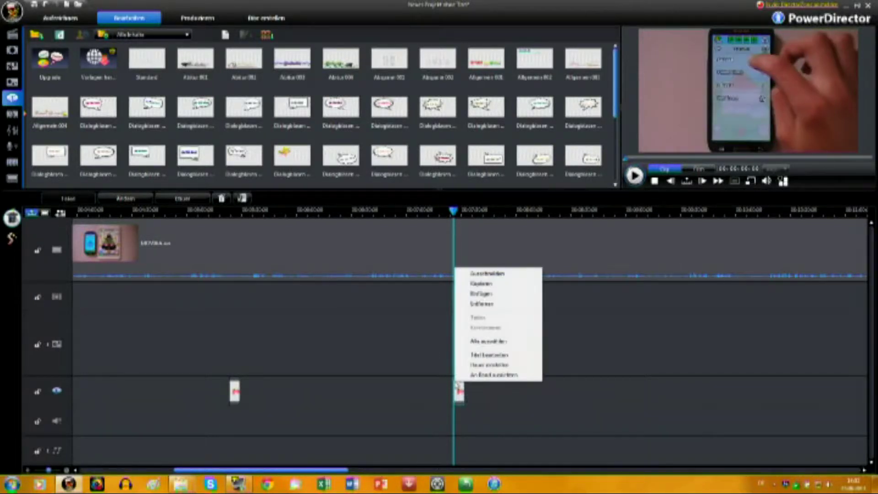
{"action": "left_click", "coordinate": [478, 396]}
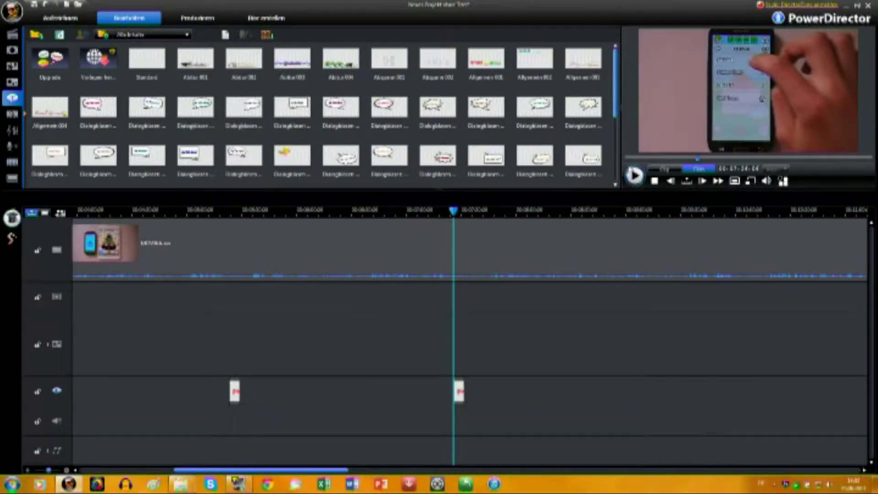
{"action": "left_click", "coordinate": [633, 176]}
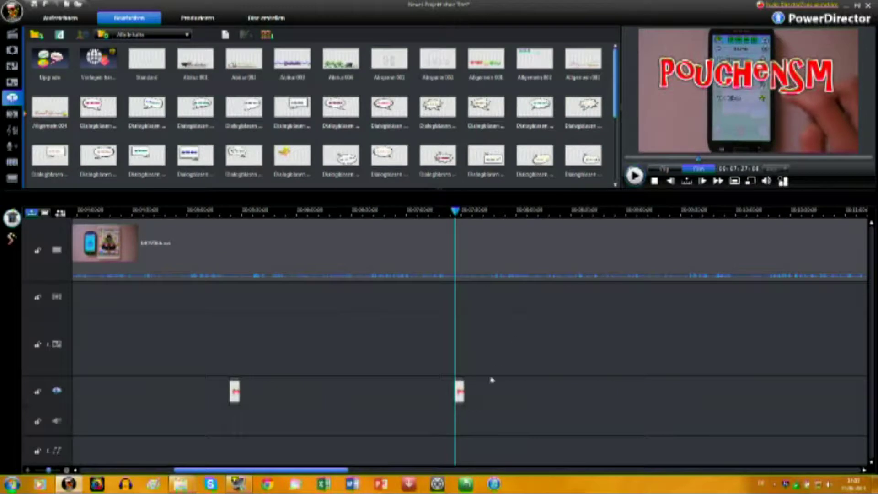
{"action": "left_click", "coordinate": [461, 392]}
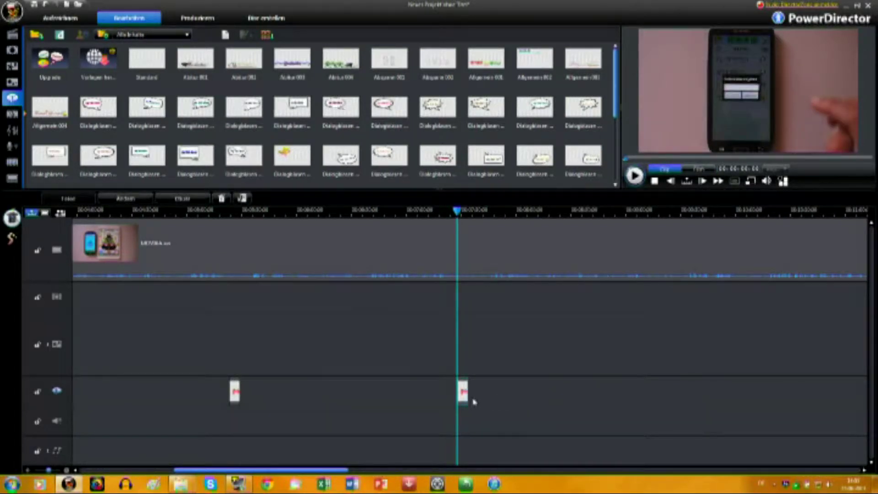
{"action": "left_click_drag", "start_coordinate": [466, 392], "coordinate": [471, 389]}
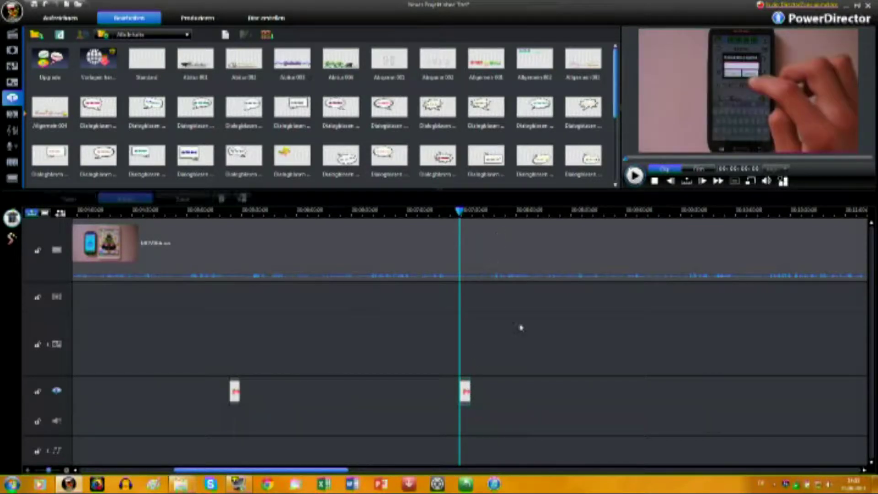
Replace the text of the title at about 7:29 with "Whitetiger", nudge it slightly sideways, and preview the title
{"action": "left_click", "coordinate": [126, 198]}
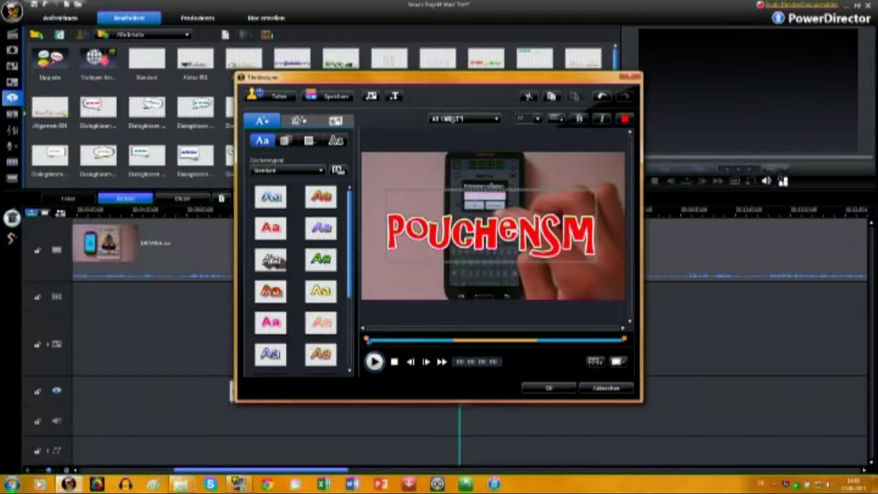
{"action": "key", "text": "ctrl+a"}
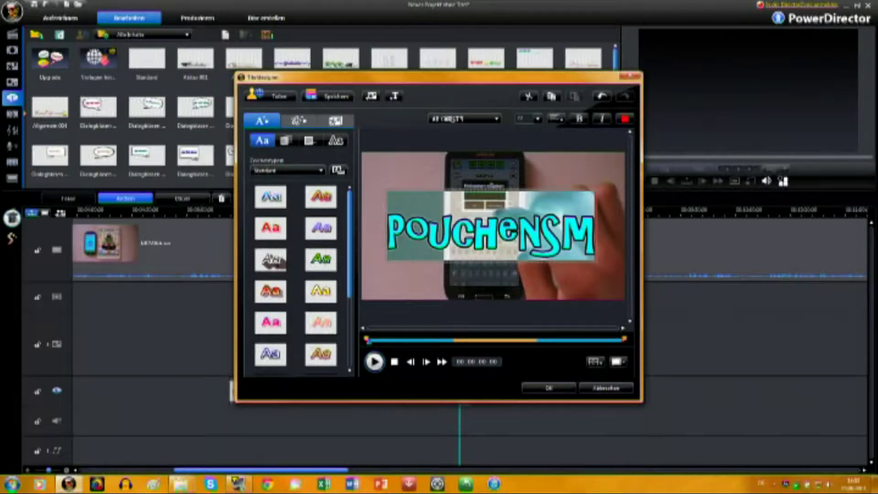
{"action": "type", "text": "W"}
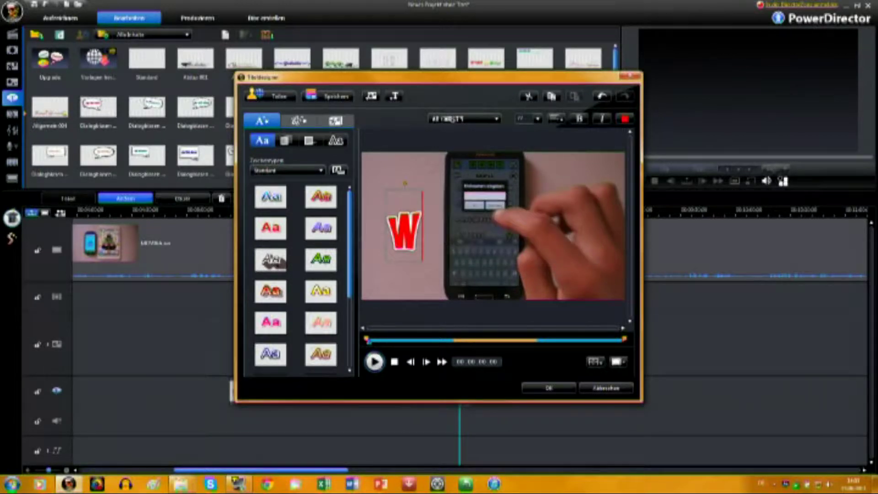
{"action": "type", "text": "Hit"}
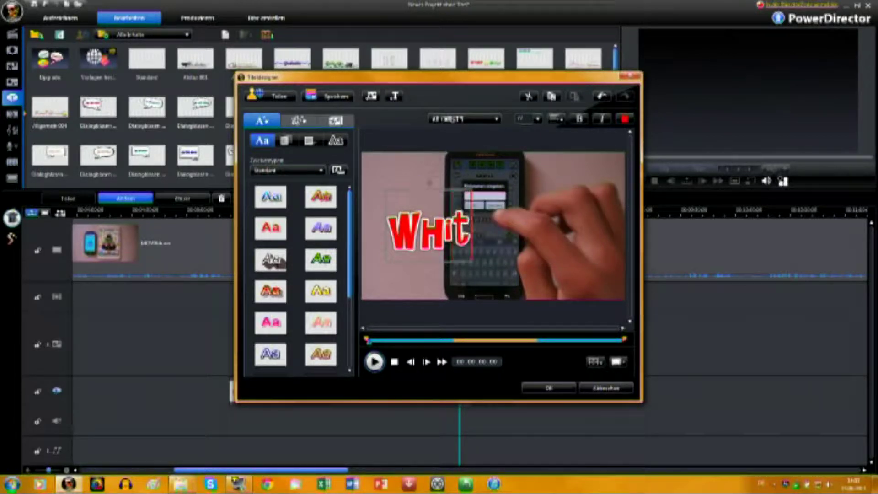
{"action": "type", "text": "etiger"}
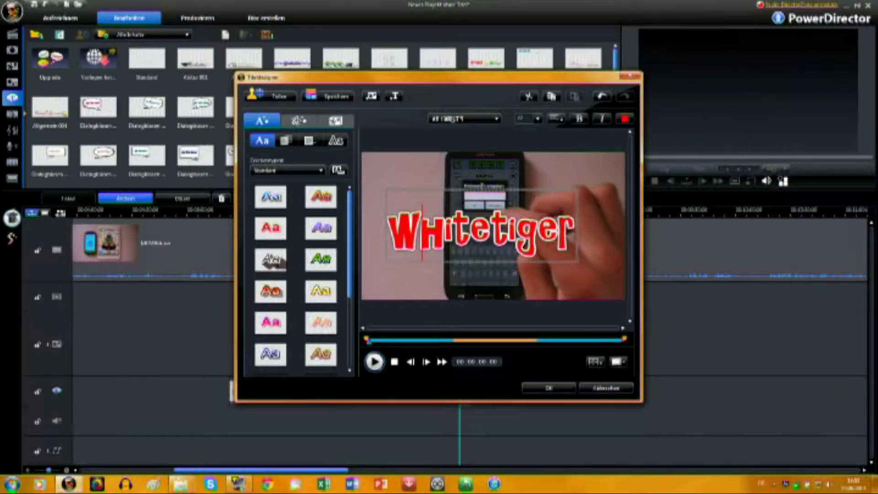
{"action": "key", "text": "BackSpace"}
{"action": "type", "text": "W"}
{"action": "key", "text": "BackSpace"}
{"action": "type", "text": "W"}
{"action": "left_click", "coordinate": [525, 233]}
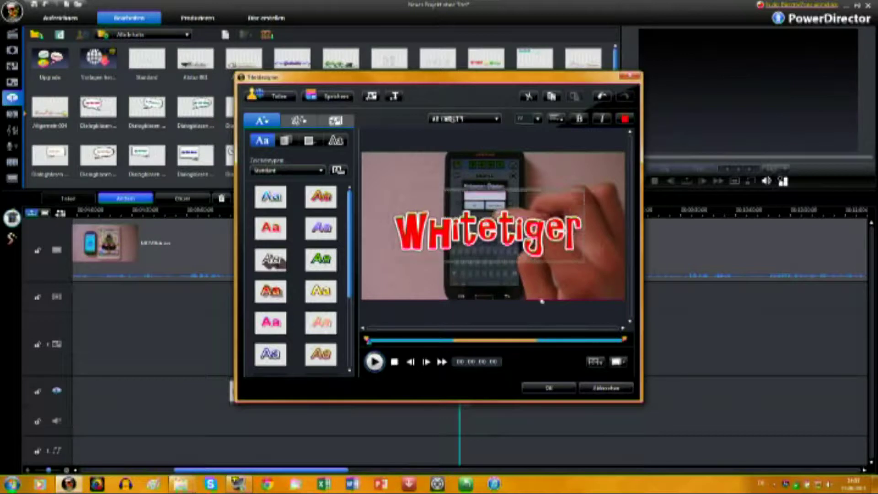
{"action": "left_click", "coordinate": [542, 387]}
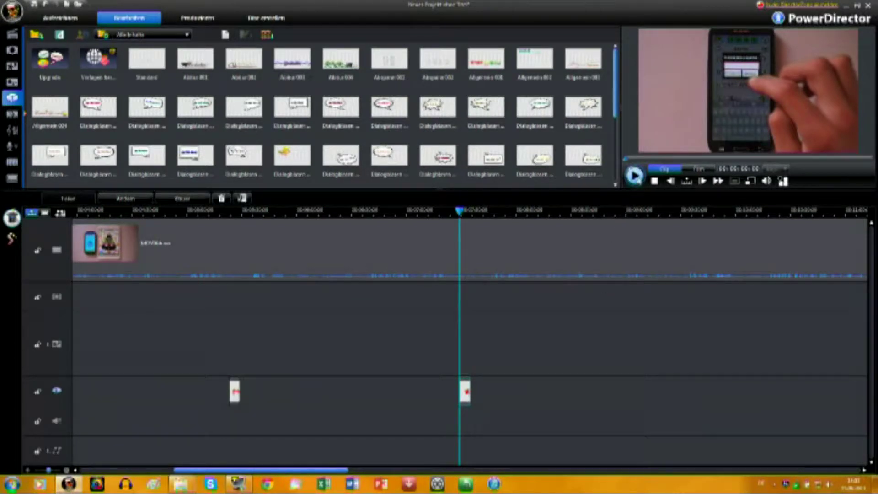
{"action": "left_click", "coordinate": [634, 176]}
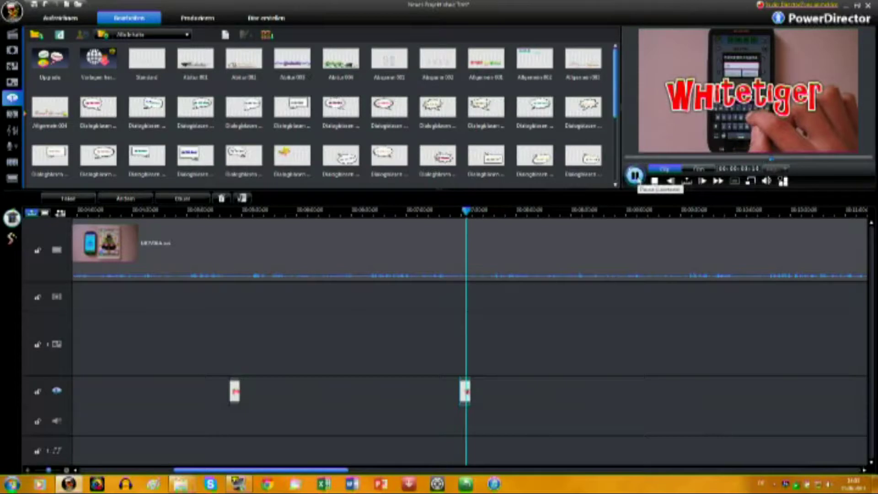
{"action": "left_click", "coordinate": [635, 176]}
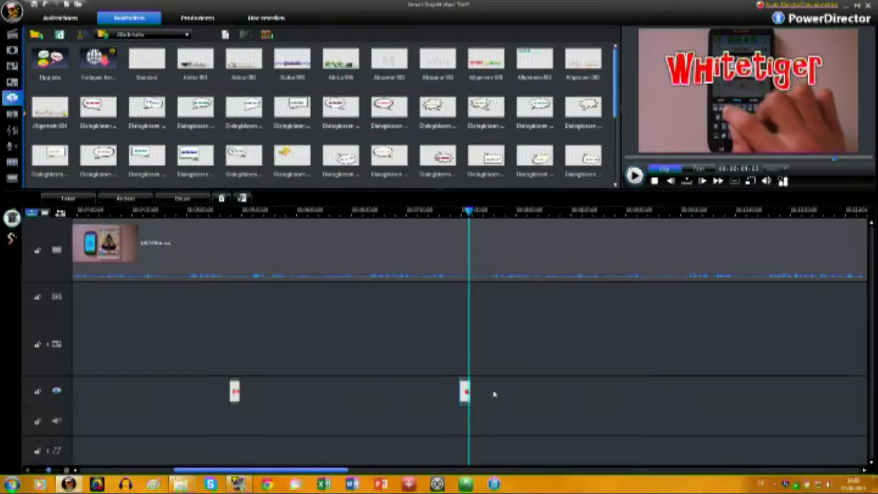
Play through the footage to the next name entry and paste a copy of the title at about 8:52
{"action": "left_click", "coordinate": [488, 356]}
{"action": "key", "text": "space"}
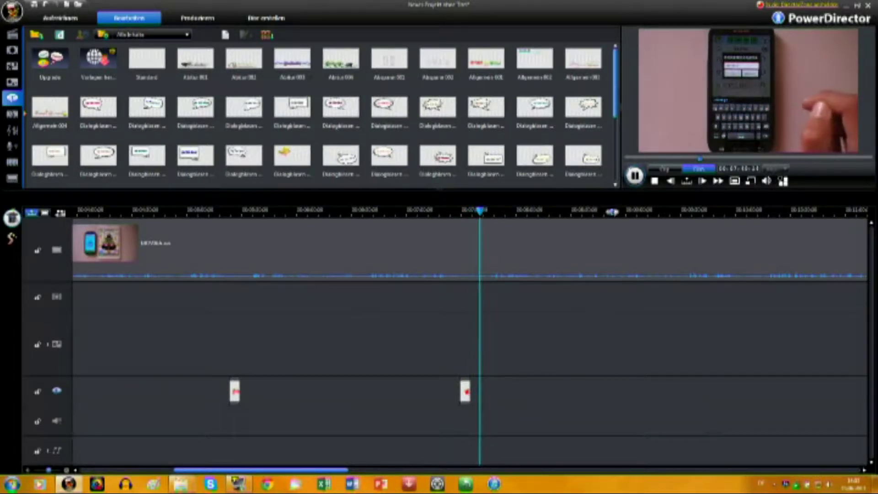
{"action": "key", "text": "space"}
{"action": "left_click", "coordinate": [586, 212]}
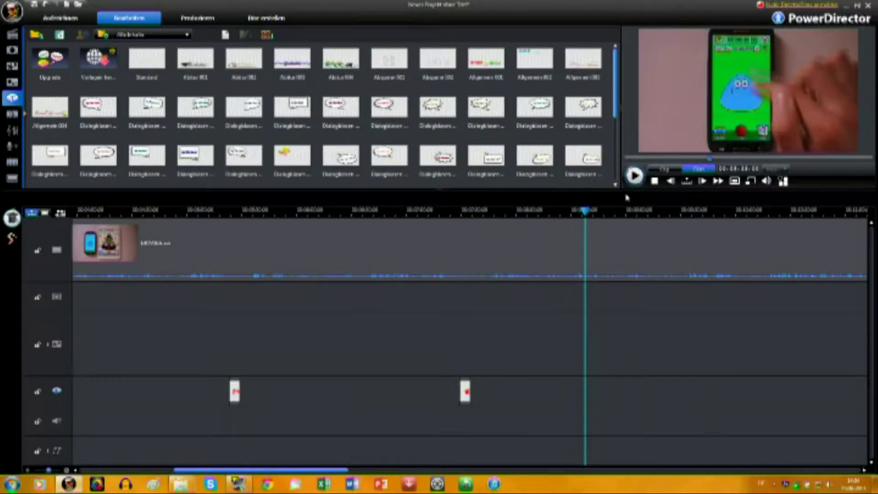
{"action": "left_click", "coordinate": [635, 175]}
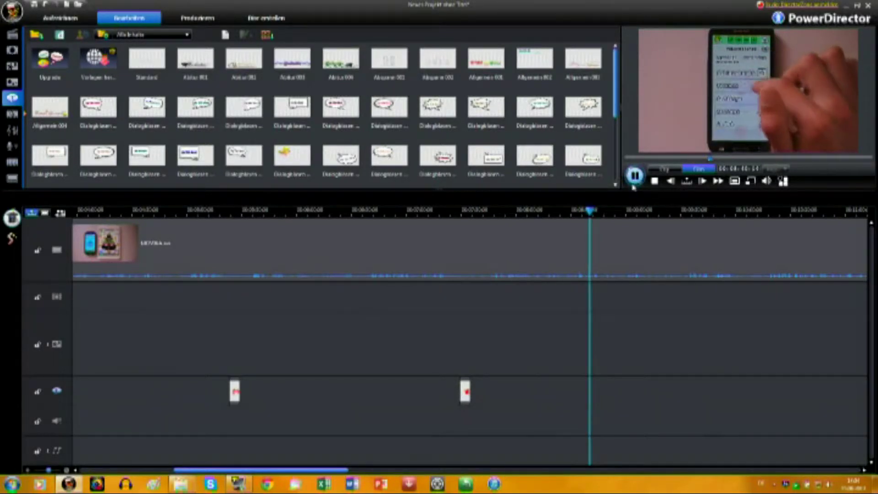
{"action": "left_click", "coordinate": [634, 185]}
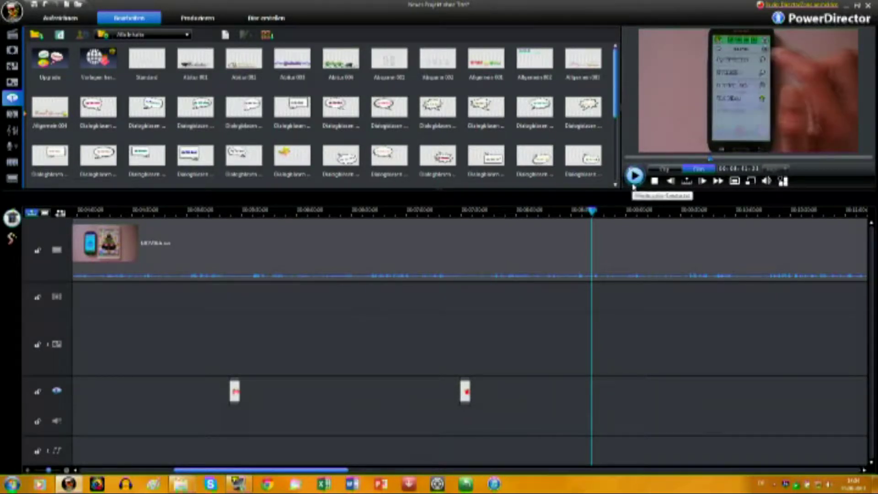
{"action": "left_click", "coordinate": [634, 184]}
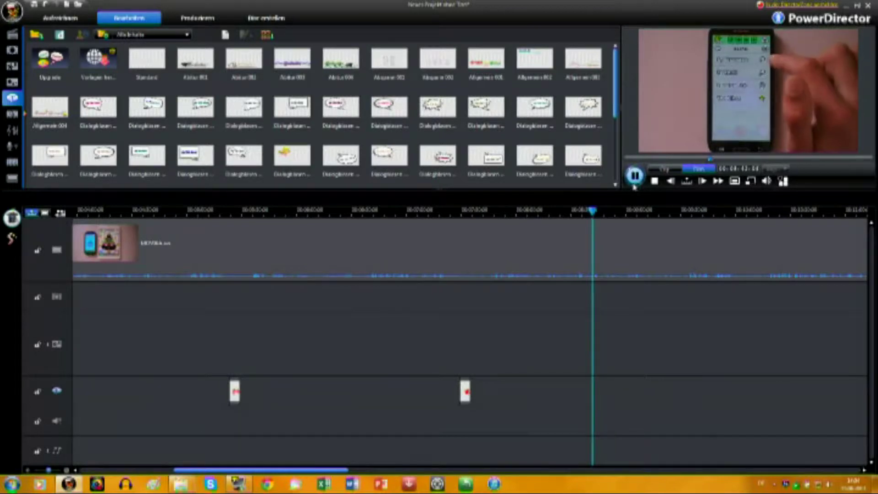
{"action": "left_click", "coordinate": [634, 185]}
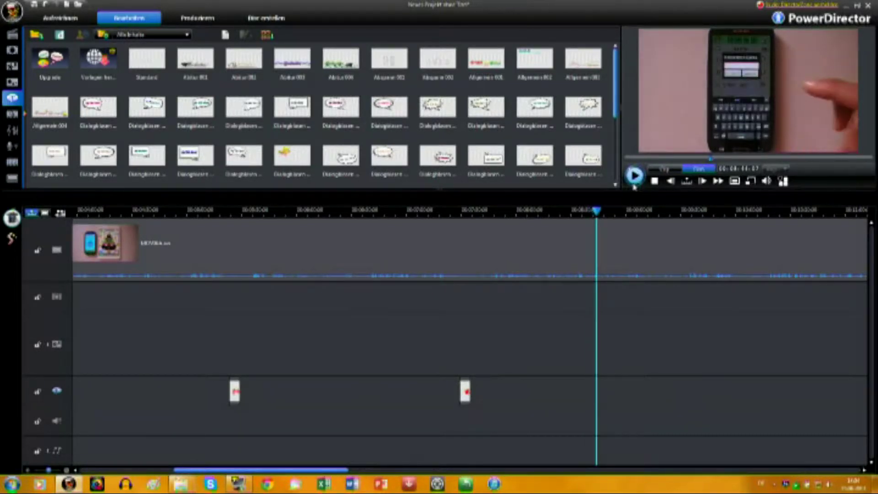
{"action": "left_click", "coordinate": [634, 185]}
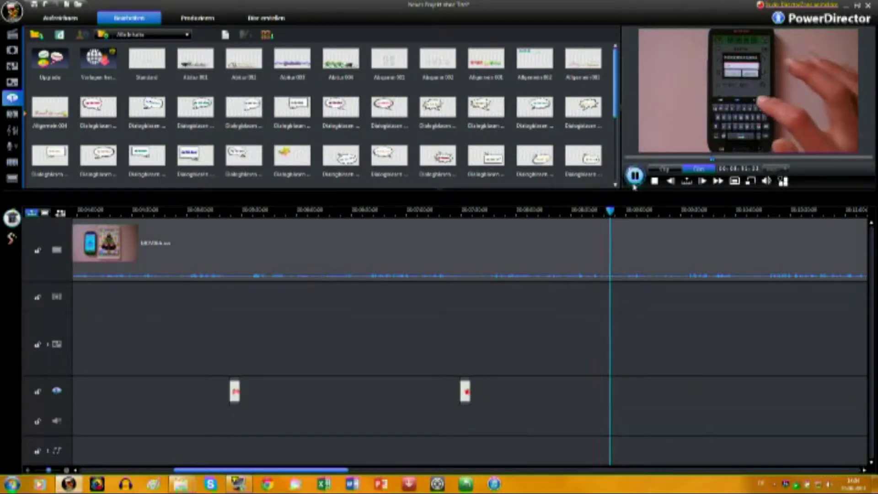
{"action": "left_click", "coordinate": [635, 176]}
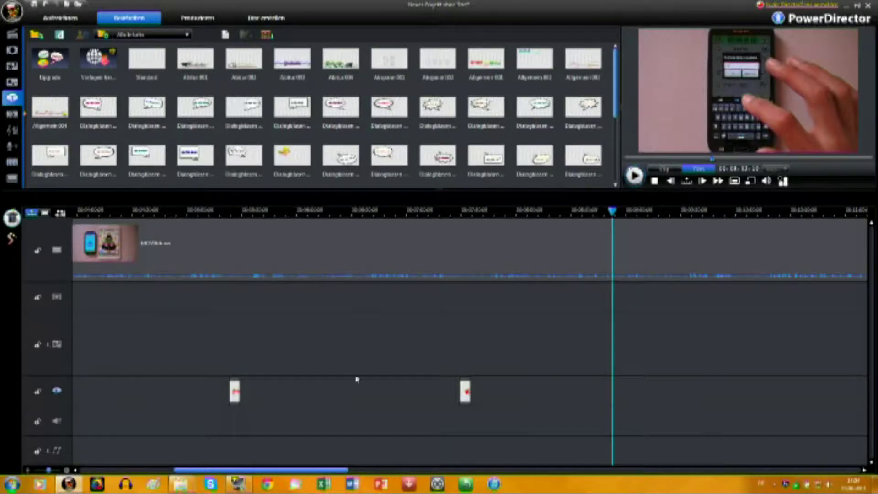
{"action": "key", "text": "ctrl+v"}
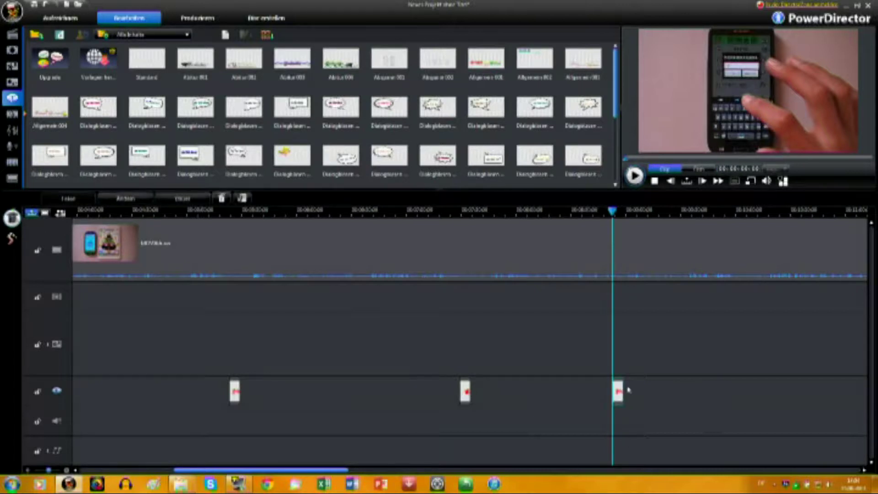
{"action": "double_click", "coordinate": [629, 374]}
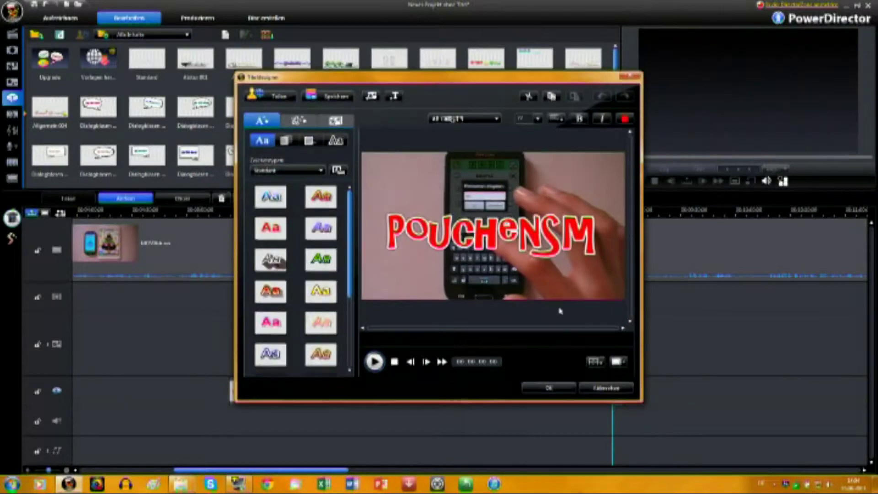
{"action": "double_click", "coordinate": [519, 230]}
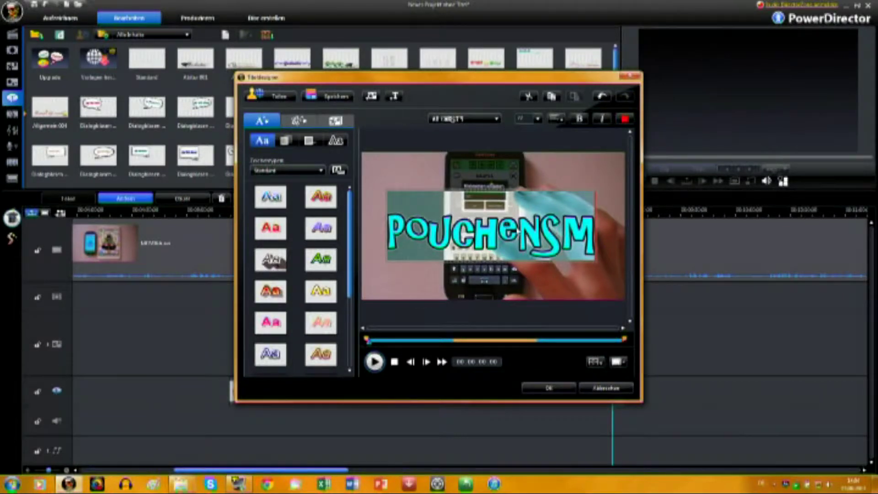
{"action": "type", "text": "Ka"}
{"action": "key", "text": "BackSpace"}
{"action": "type", "text": "Kau"}
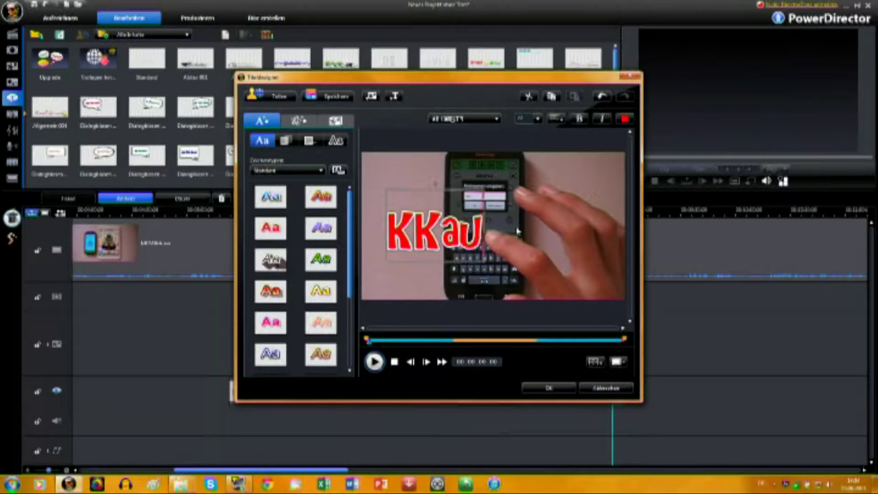
{"action": "type", "text": "naa"}
{"action": "key", "text": "BackSpace"}
{"action": "key", "text": "BackSpace"}
{"action": "key", "text": "BackSpace"}
{"action": "type", "text": "ana_pou"}
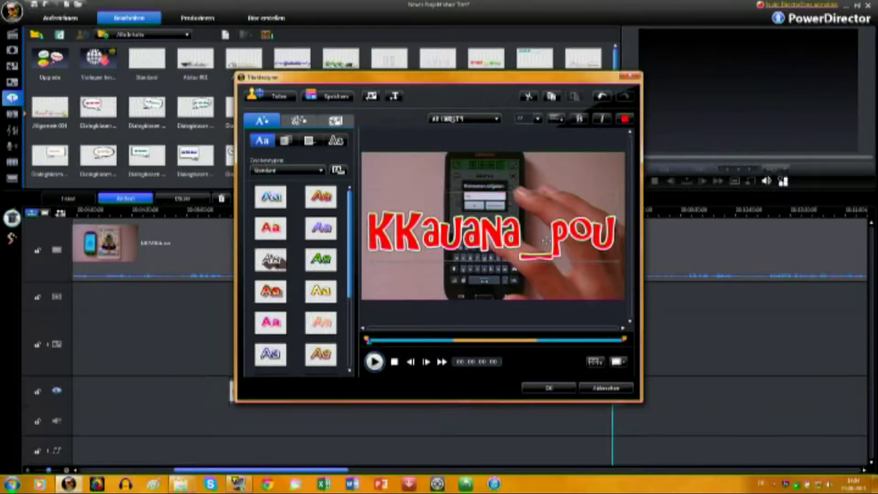
{"action": "left_click", "coordinate": [549, 388]}
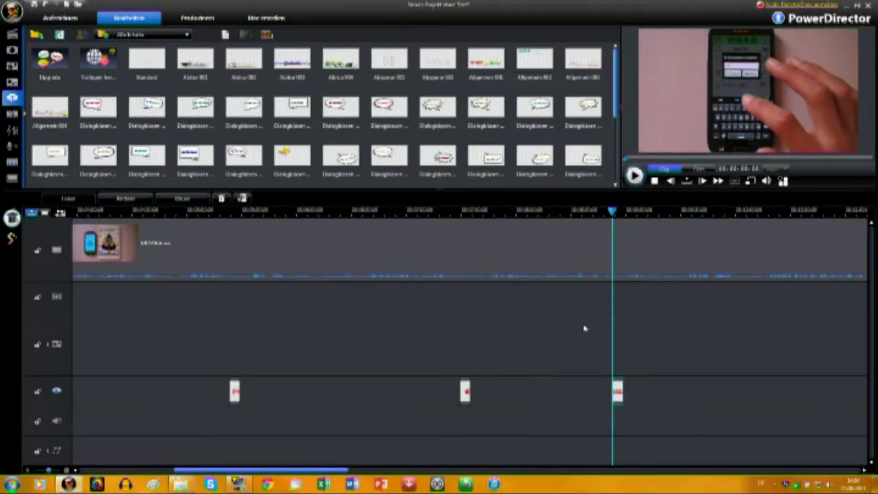
Play on to the following name entry and paste another copy of the title at about 10:03
{"action": "key", "text": "space"}
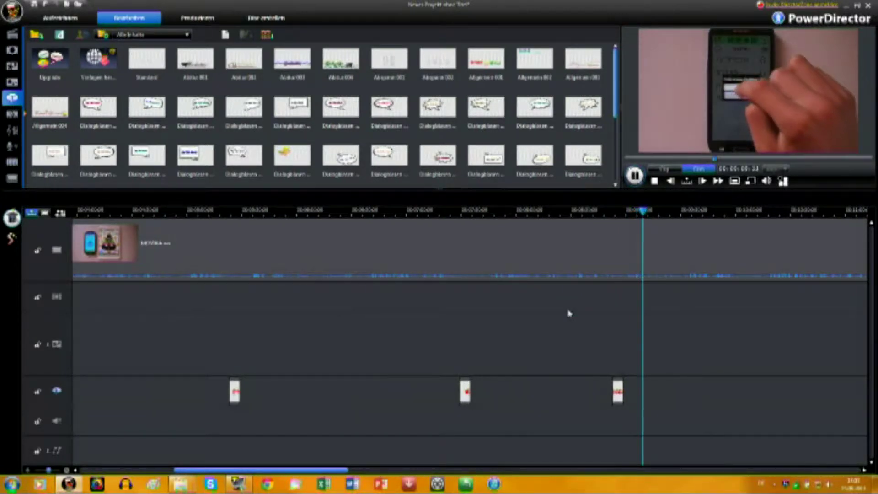
{"action": "left_click", "coordinate": [640, 184]}
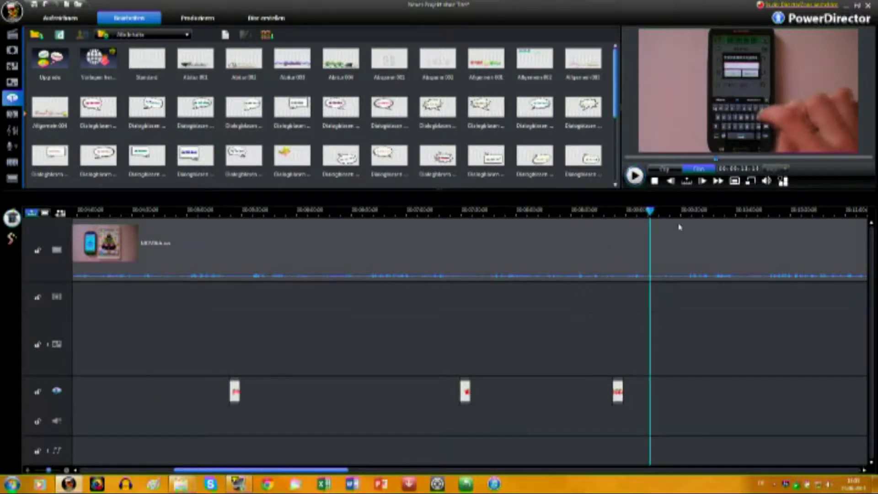
{"action": "left_click", "coordinate": [731, 212]}
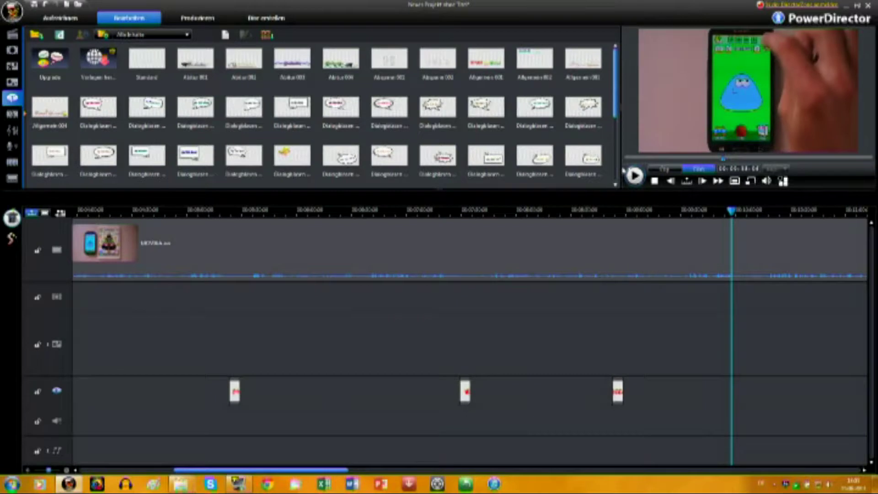
{"action": "left_click", "coordinate": [635, 176]}
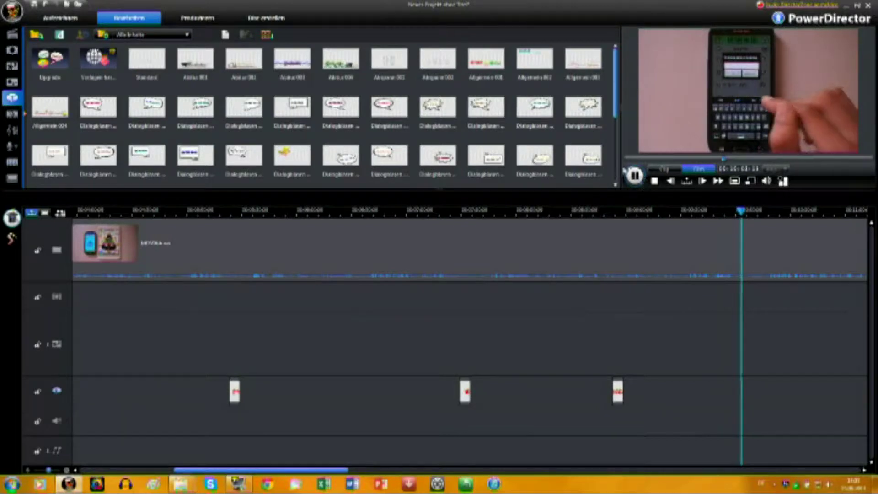
{"action": "left_click", "coordinate": [636, 176]}
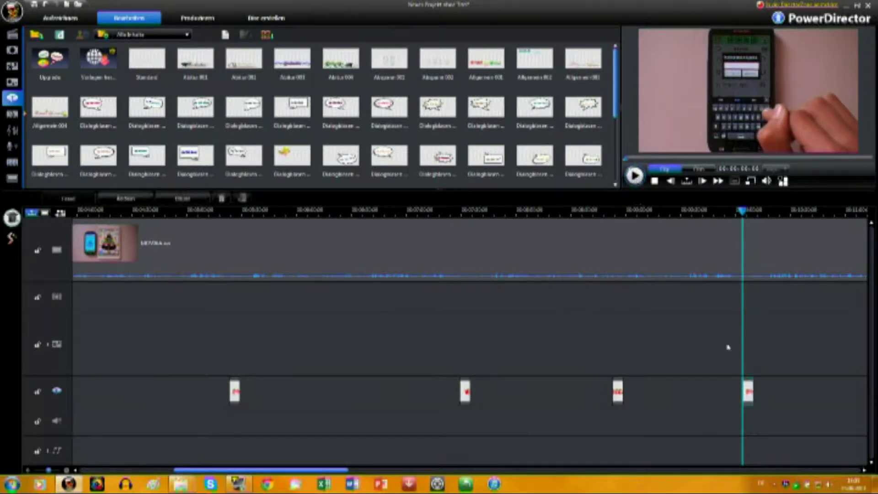
Replace the text of the title pasted at about 10:03 with "PINKPEI" and apply the change
{"action": "double_click", "coordinate": [748, 391]}
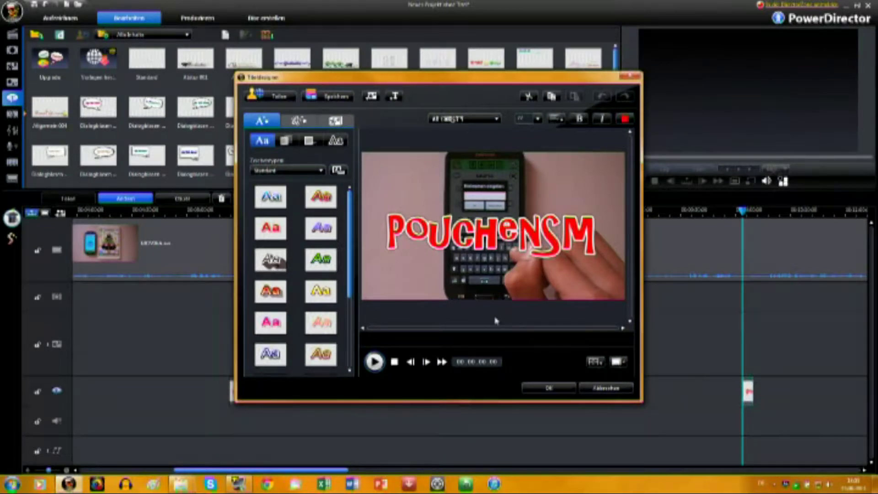
{"action": "left_click", "coordinate": [534, 242]}
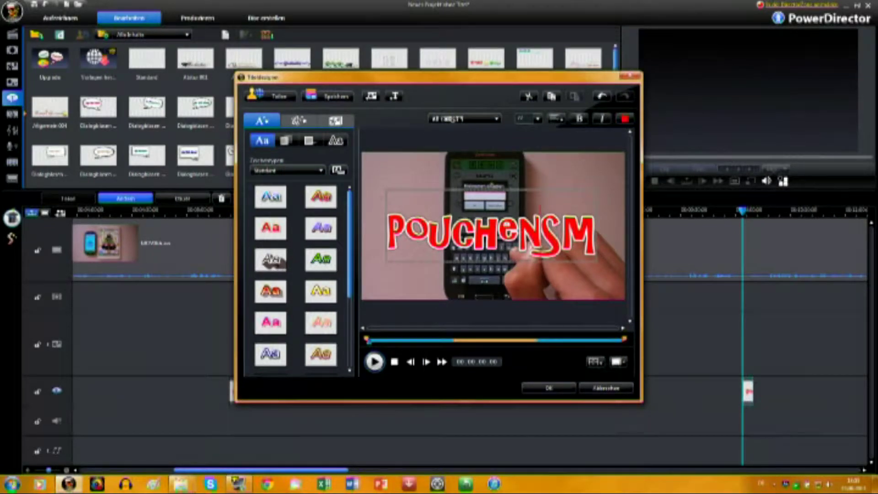
{"action": "key", "text": "ctrl+a"}
{"action": "type", "text": "PINK"}
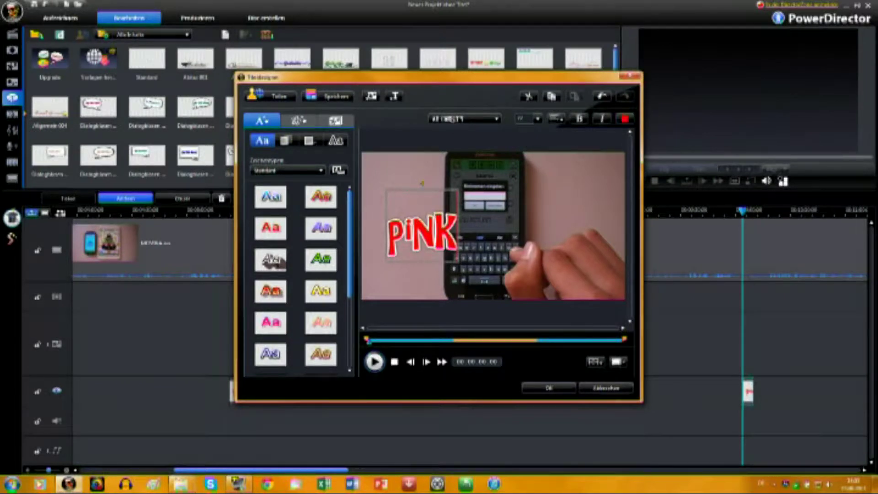
{"action": "type", "text": "PEIU"}
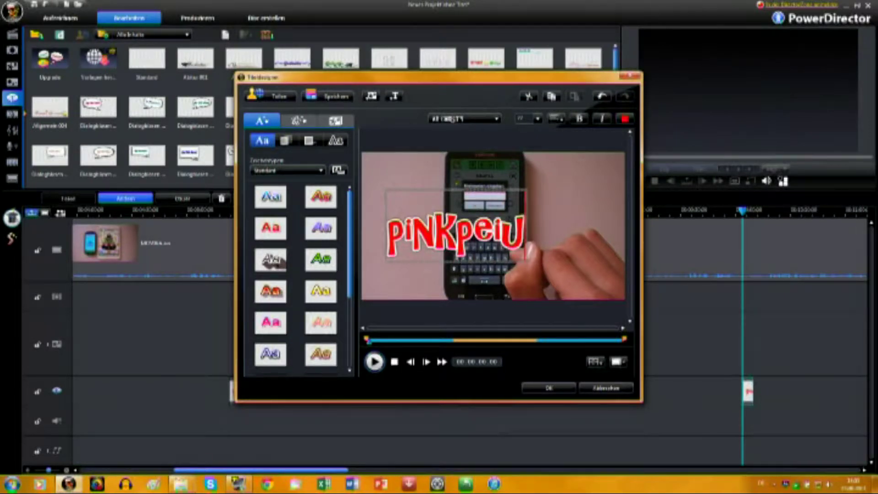
{"action": "key", "text": "BackSpace"}
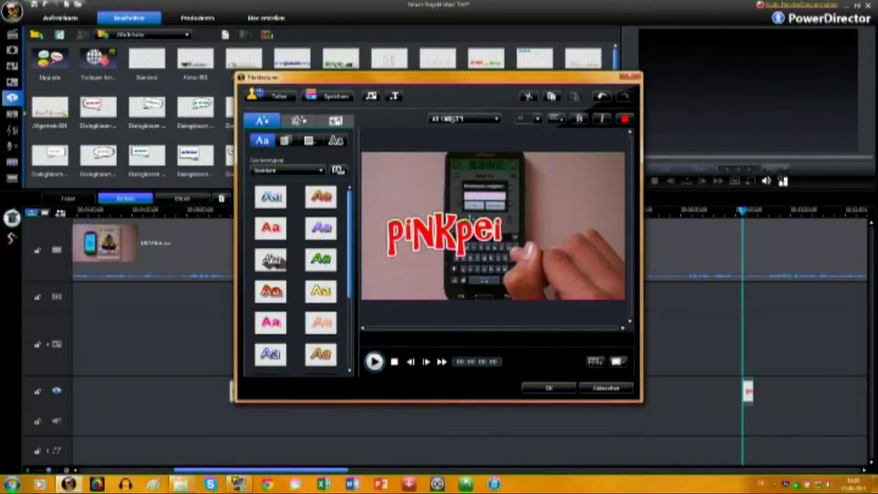
{"action": "left_click", "coordinate": [553, 388]}
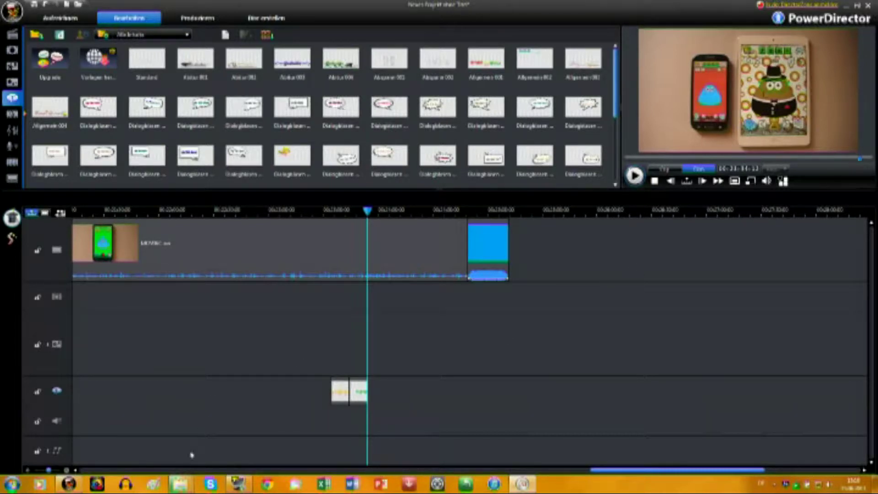
Switch to Windows Explorer to check the drives' free space and the progress of the running file move
{"action": "mouse_move", "coordinate": [181, 483]}
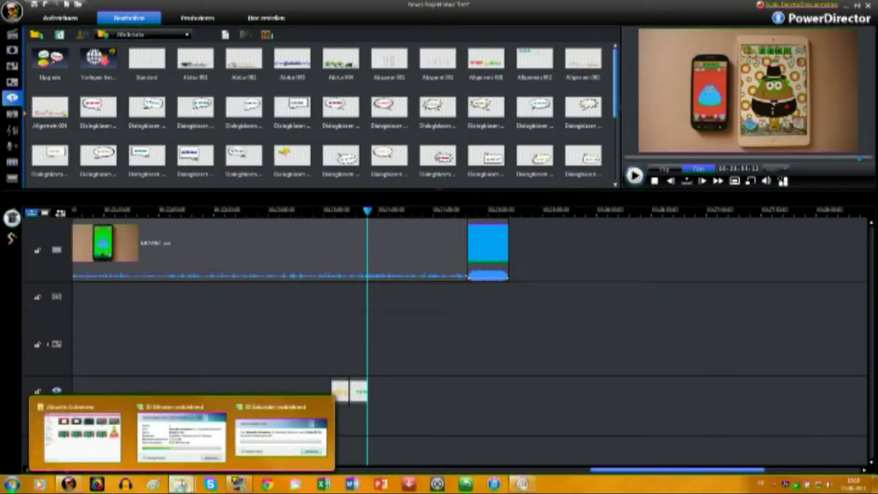
{"action": "left_click", "coordinate": [83, 432]}
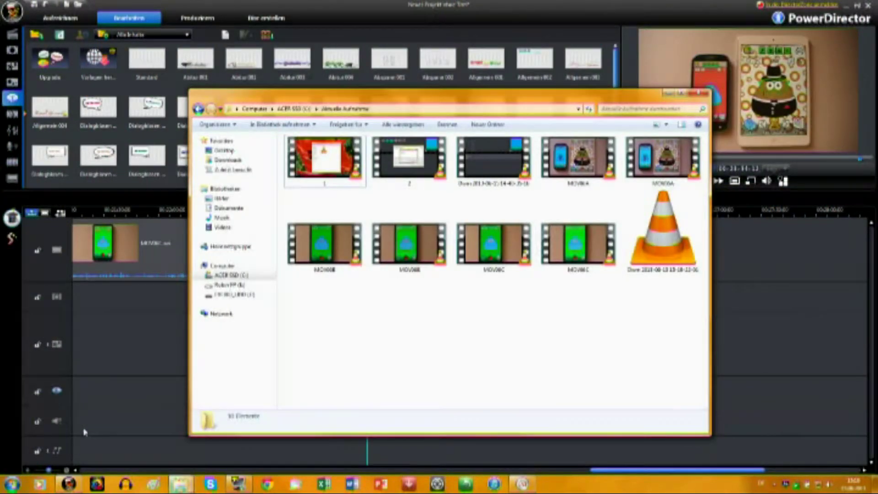
{"action": "left_click", "coordinate": [222, 266]}
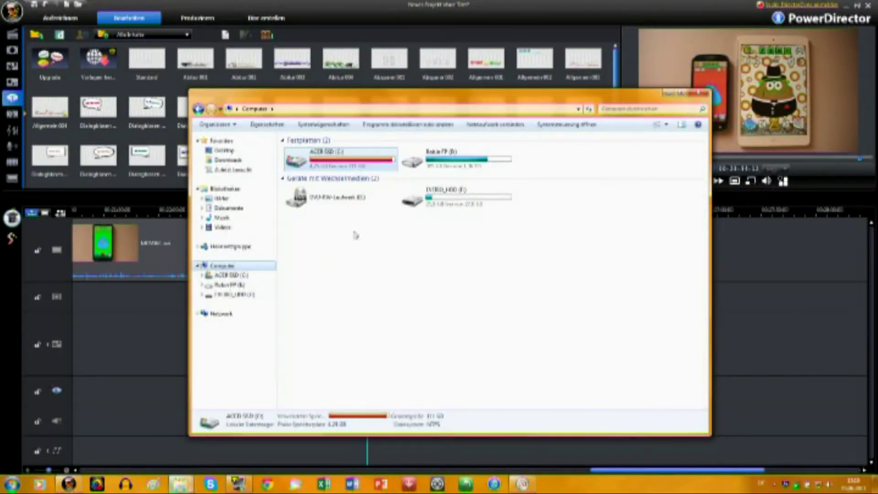
{"action": "left_click", "coordinate": [346, 277]}
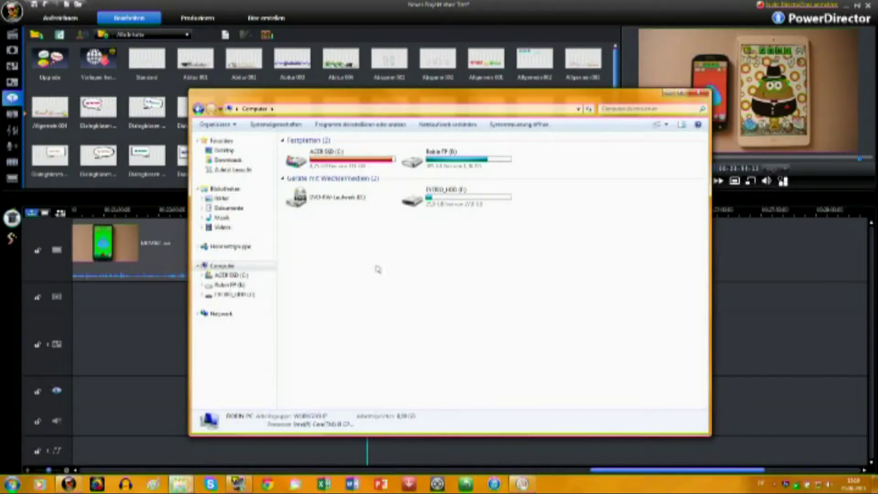
{"action": "mouse_move", "coordinate": [181, 484]}
{"action": "left_click", "coordinate": [282, 427]}
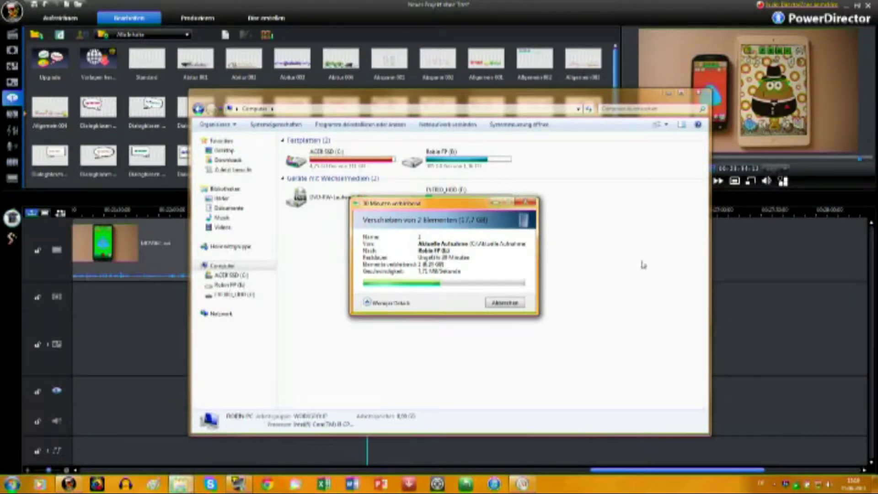
{"action": "left_click", "coordinate": [497, 202]}
{"action": "left_click", "coordinate": [669, 94]}
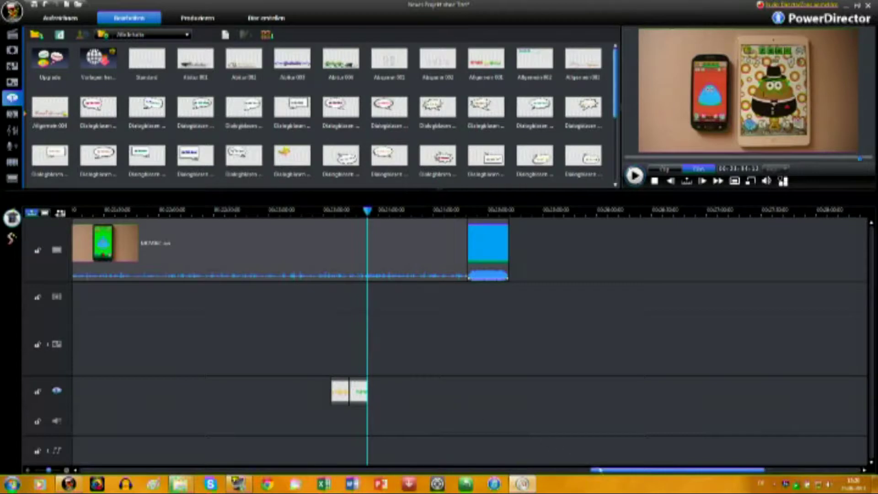
Open the production settings and choose MPEG-2 output with the HD 1920 x 1080 quality profile
{"action": "left_click_drag", "start_coordinate": [593, 466], "coordinate": [567, 475]}
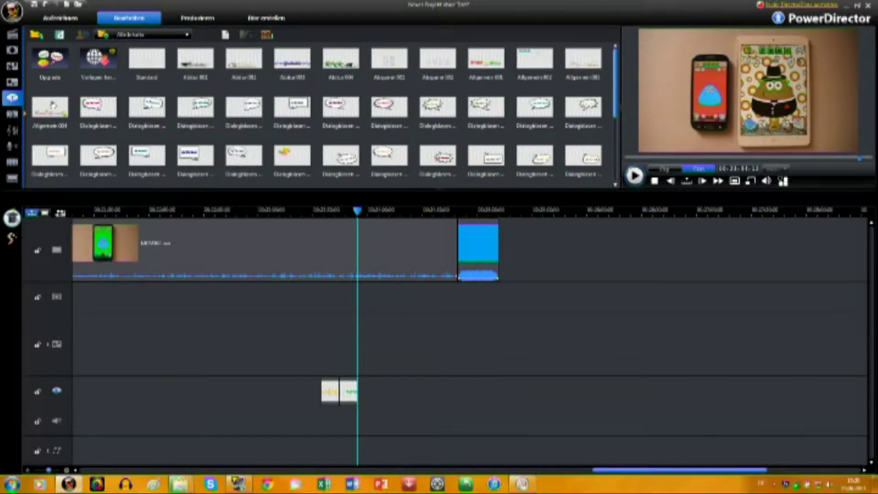
{"action": "left_click", "coordinate": [12, 34]}
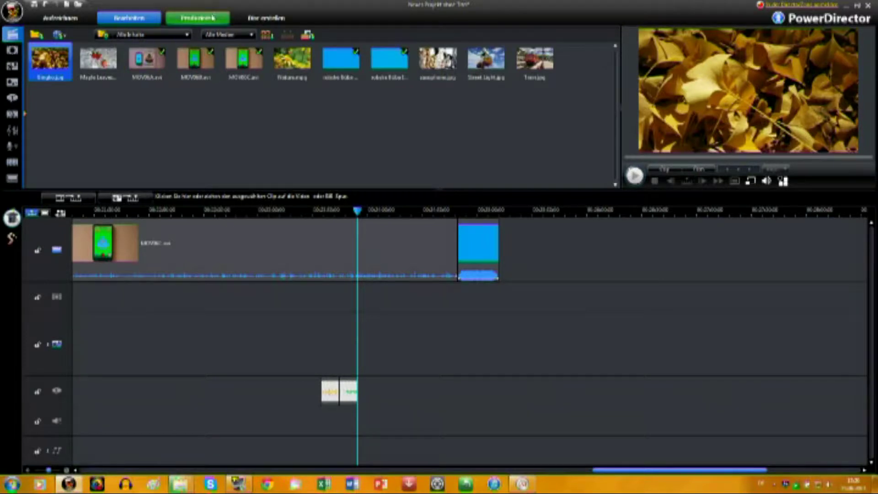
{"action": "left_click", "coordinate": [212, 17]}
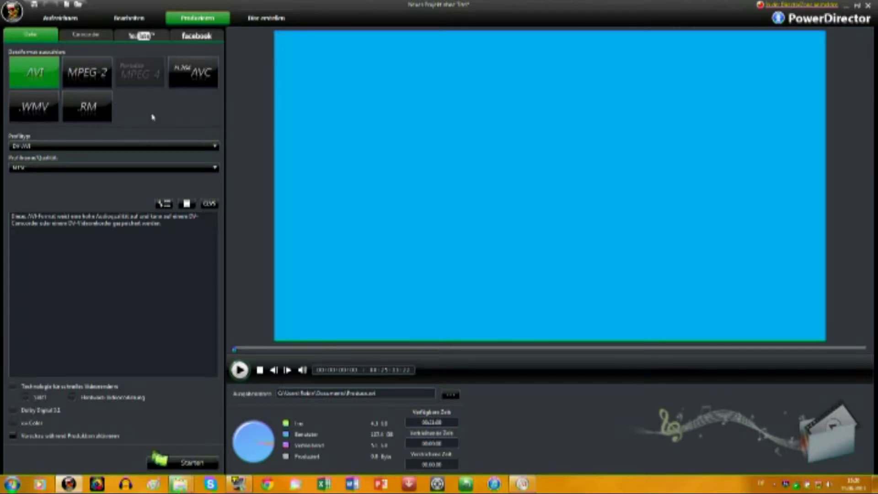
{"action": "left_click", "coordinate": [88, 69]}
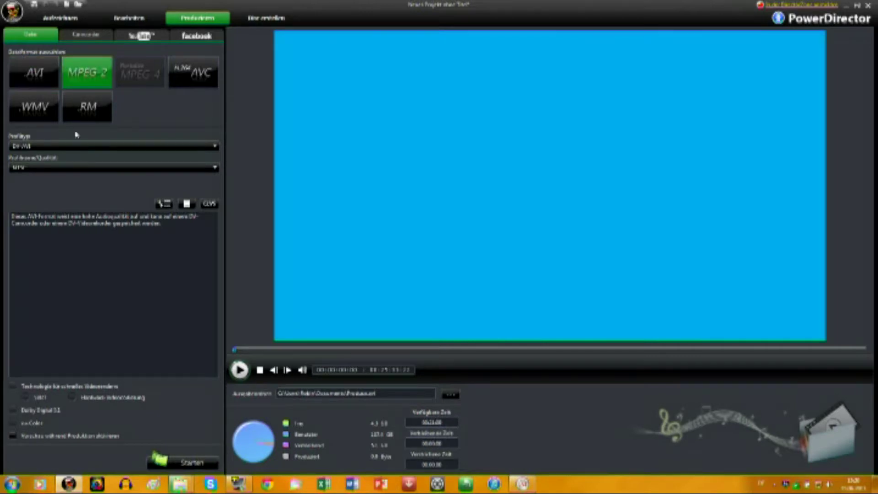
{"action": "left_click", "coordinate": [64, 169]}
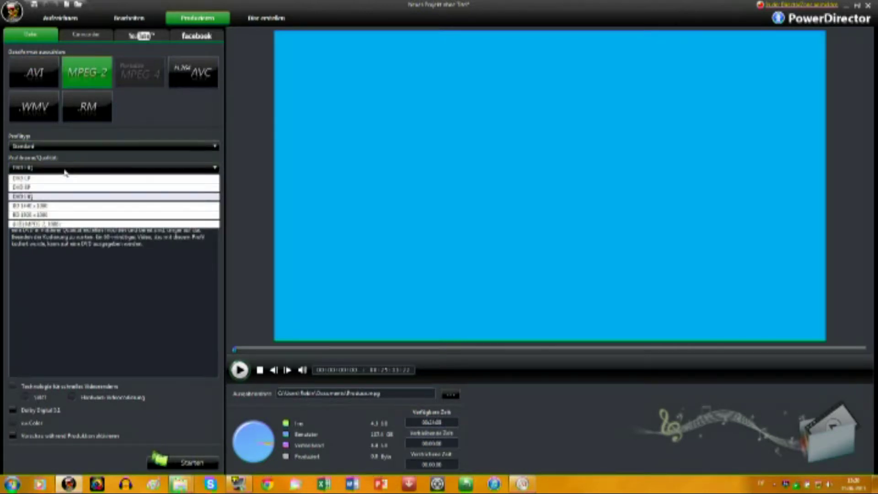
{"action": "left_click", "coordinate": [54, 215]}
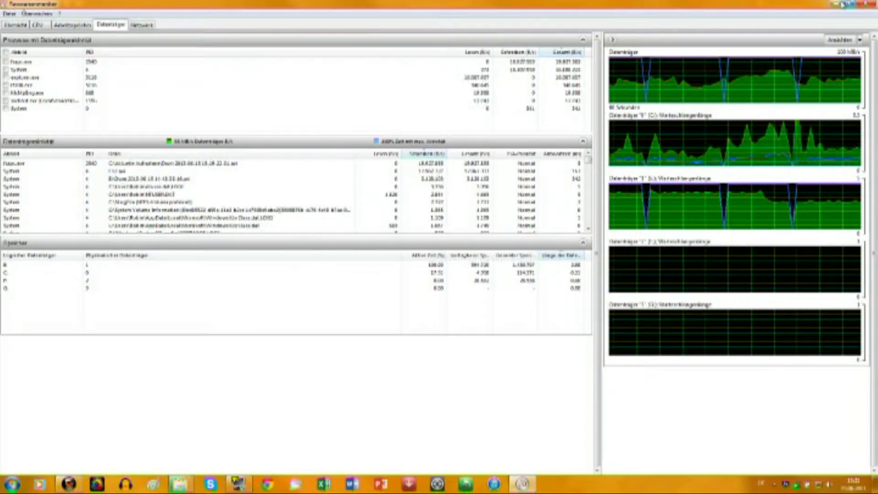
Return from Resource Monitor to the export and set its output folder to Aktuelle Aufnahme on the ACER SSD (C:) drive
{"action": "left_click", "coordinate": [842, 4]}
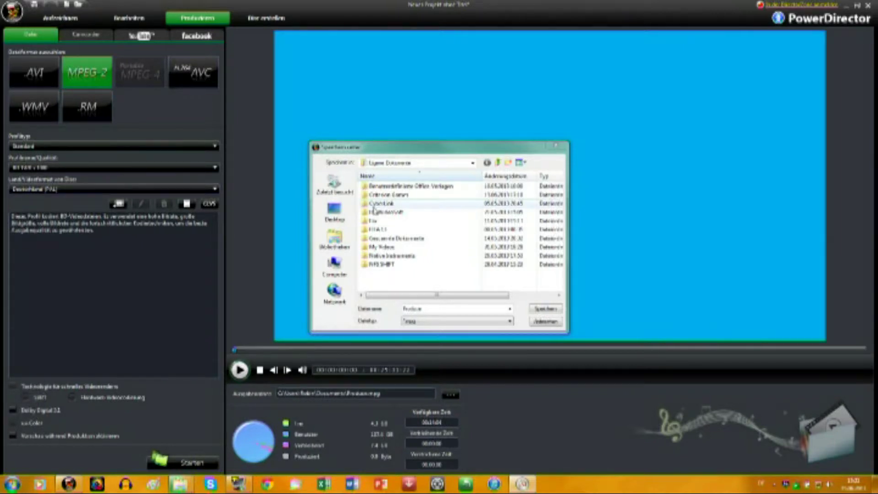
{"action": "left_click", "coordinate": [339, 326]}
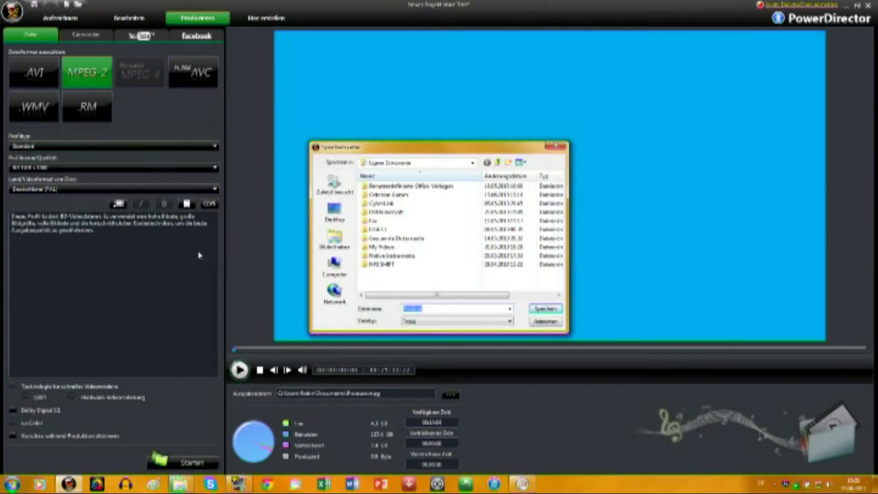
{"action": "left_click", "coordinate": [43, 190]}
{"action": "left_click", "coordinate": [335, 265]}
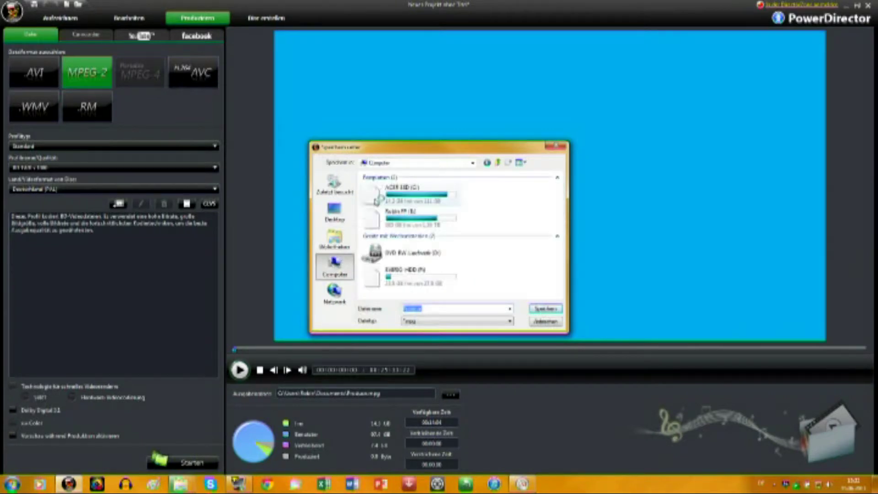
{"action": "double_click", "coordinate": [382, 189]}
{"action": "double_click", "coordinate": [382, 186]}
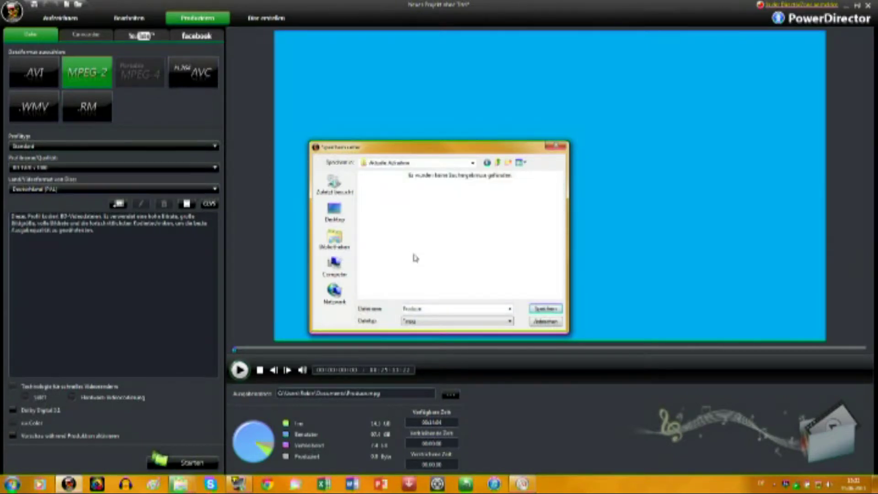
Name the output file "Let's play Pou #2 - Android Apple iOS App Review (Deutsch HD)" and save the output location
{"action": "double_click", "coordinate": [429, 309]}
{"action": "type", "text": "Avi"}
{"action": "key", "text": "BackSpace"}
{"action": "key", "text": "BackSpace"}
{"action": "key", "text": "BackSpace"}
{"action": "type", "text": "Letzt"}
{"action": "key", "text": "BackSpace"}
{"action": "key", "text": "BackSpace"}
{"action": "type", "text": "'s d"}
{"action": "type", "text": "lay Pou"}
{"action": "key", "text": "BackSpace"}
{"action": "type", "text": "#01 - Anf"}
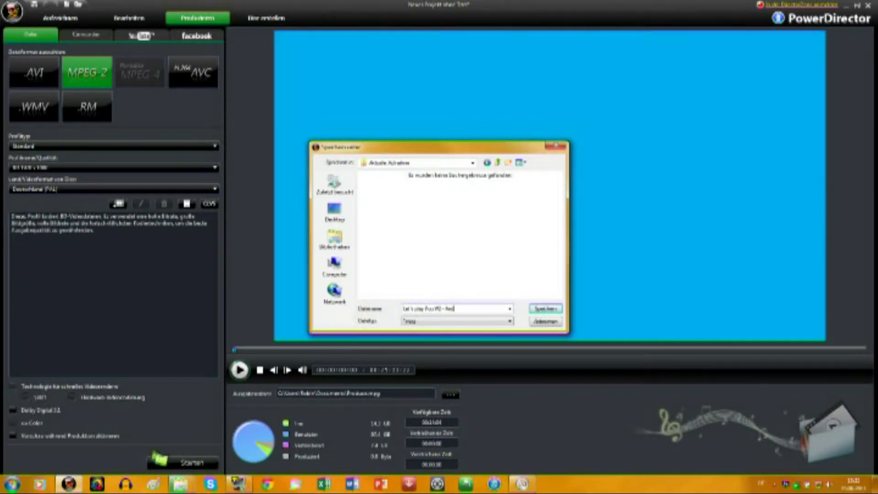
{"action": "type", "text": "roid"}
{"action": "type", "text": " App"}
{"action": "type", "text": "s"}
{"action": "type", "text": " iOS"}
{"action": "type", "text": "S"}
{"action": "type", "text": "a"}
{"action": "type", "text": "pps"}
{"action": "type", "text": " HD"}
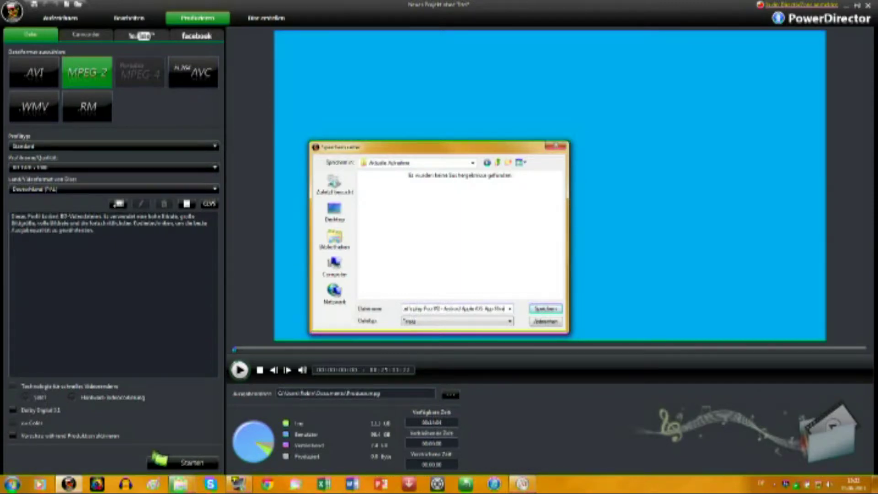
{"action": "type", "text": "D"}
{"action": "type", "text": "iew"}
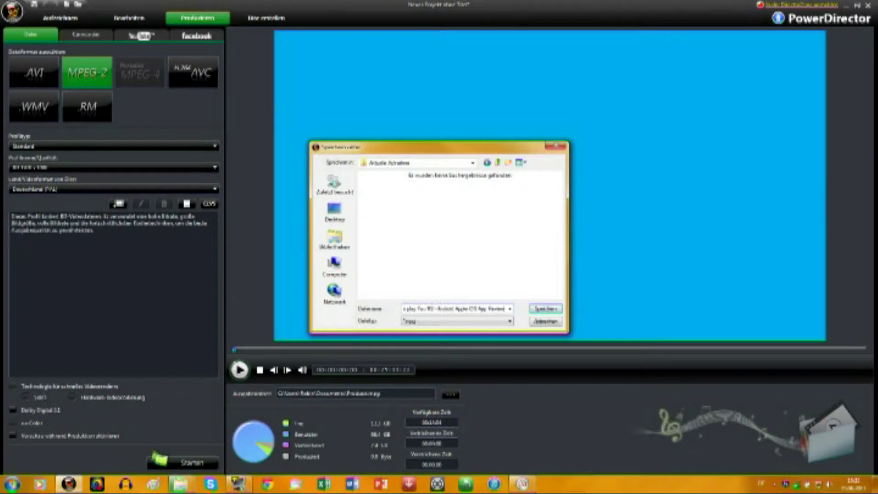
{"action": "type", "text": " (Da"}
{"action": "type", "text": "utsch)"}
{"action": "type", "text": " HD"}
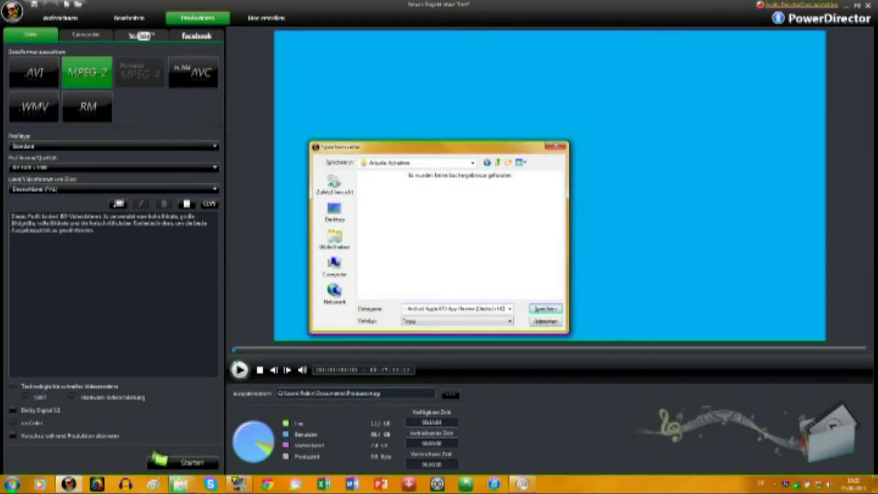
{"action": "type", "text": ")"}
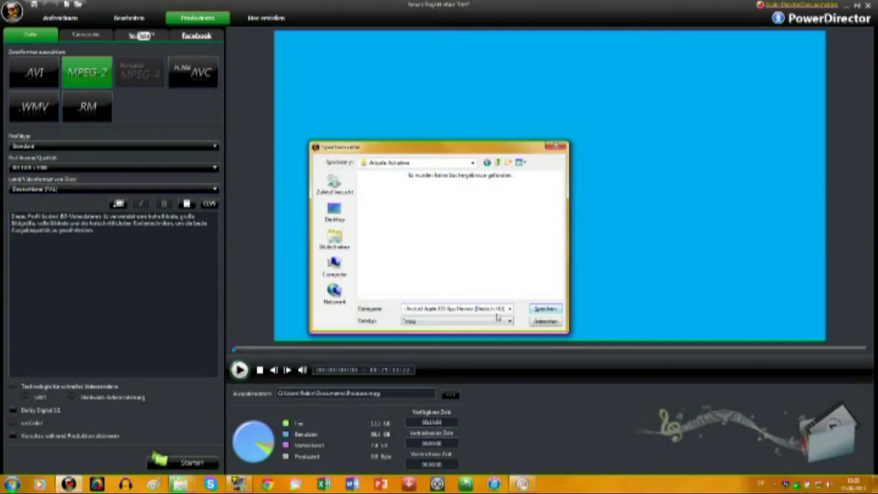
{"action": "left_click", "coordinate": [541, 311]}
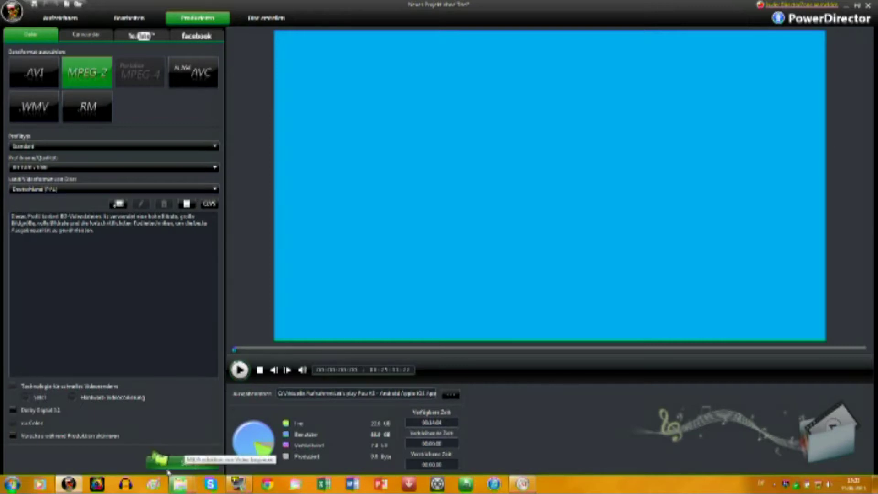
Start producing the movie with the chosen MPEG-2 settings
{"action": "left_click", "coordinate": [13, 411]}
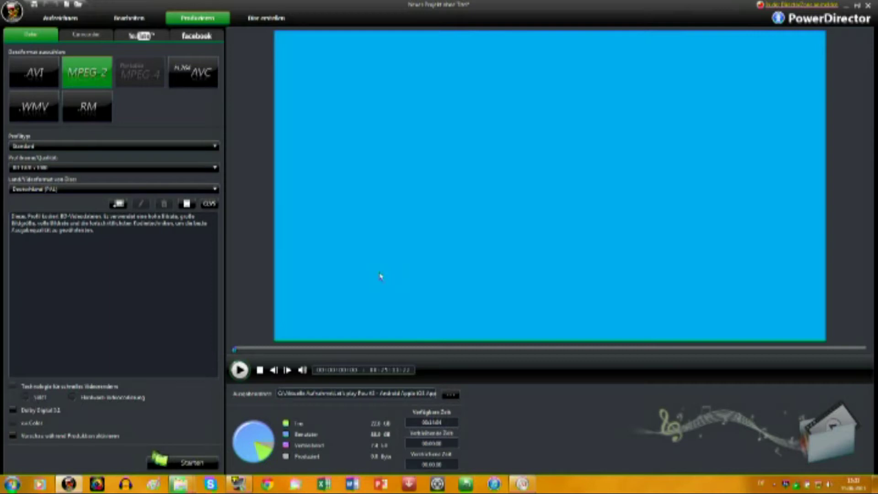
{"action": "left_click", "coordinate": [194, 463]}
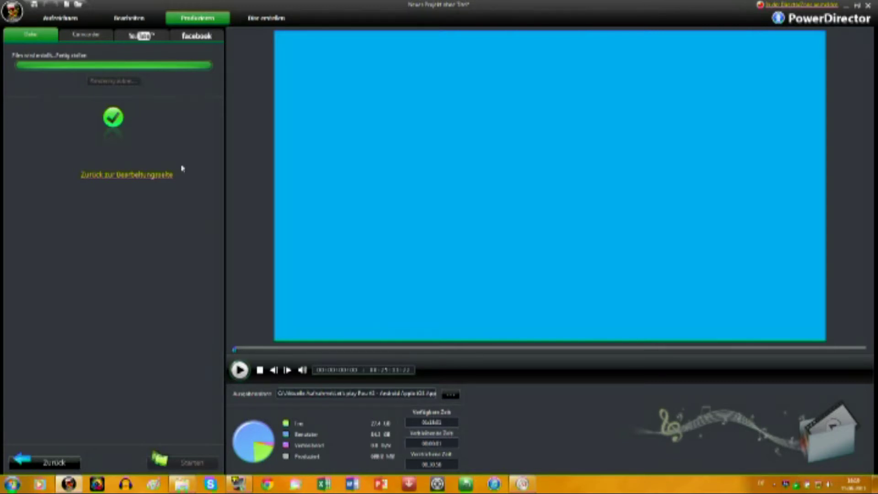
Start saving the project and choose the Aktuelle Aufnahme folder on the ACER SSD (C:) drive as its location
{"action": "left_click", "coordinate": [34, 4]}
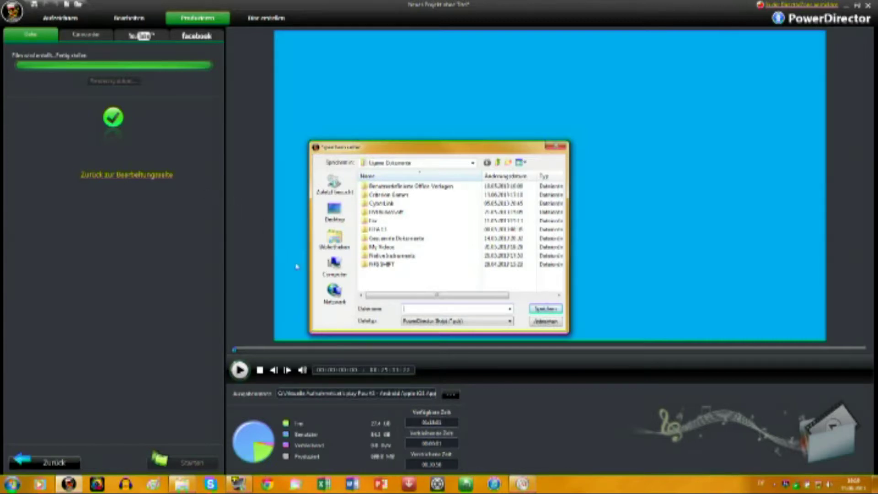
{"action": "left_click", "coordinate": [334, 265]}
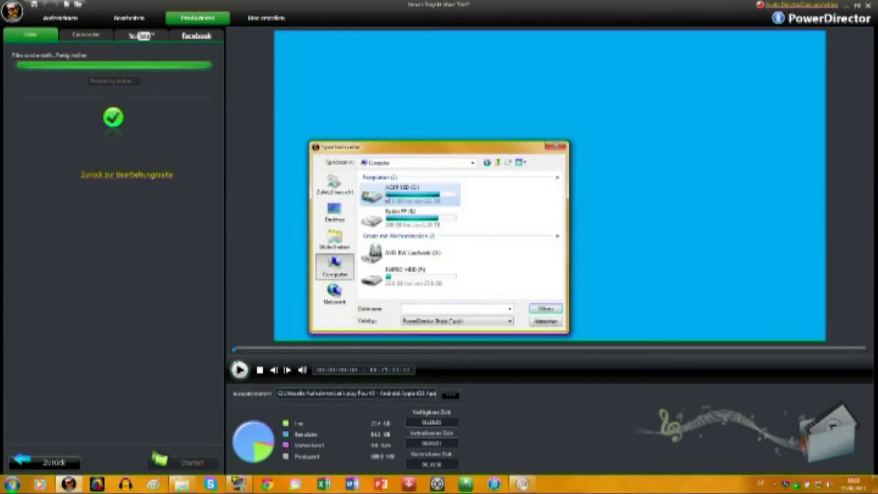
{"action": "double_click", "coordinate": [382, 191]}
{"action": "double_click", "coordinate": [387, 195]}
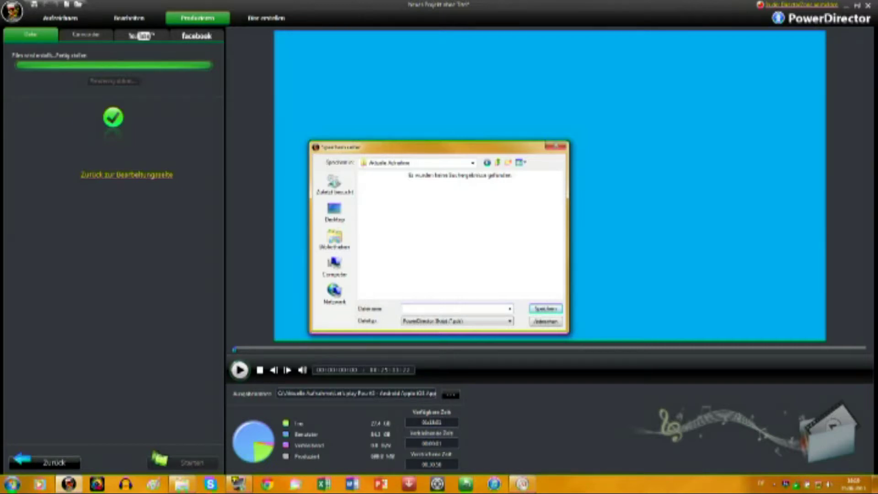
Name the project file "Let's play Pou #2 - Android Apple iOS App Review [Deutsch HD] Projekt" and save it
{"action": "type", "text": "L"}
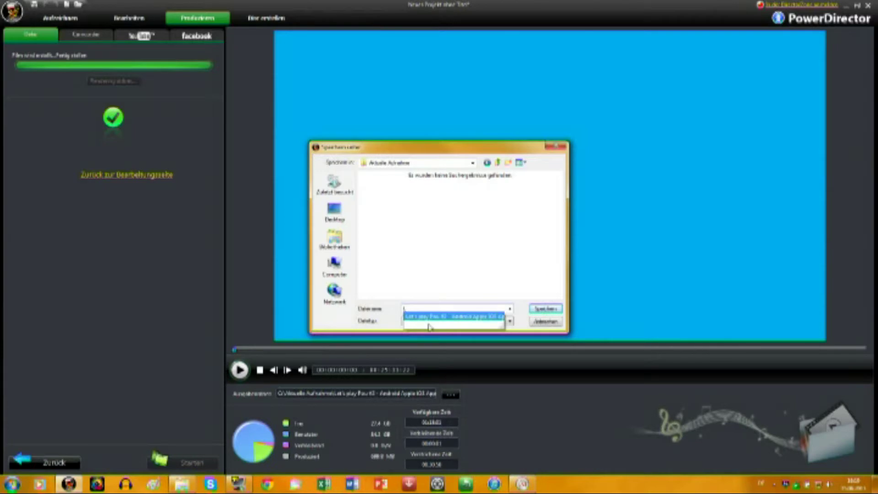
{"action": "left_click", "coordinate": [502, 316]}
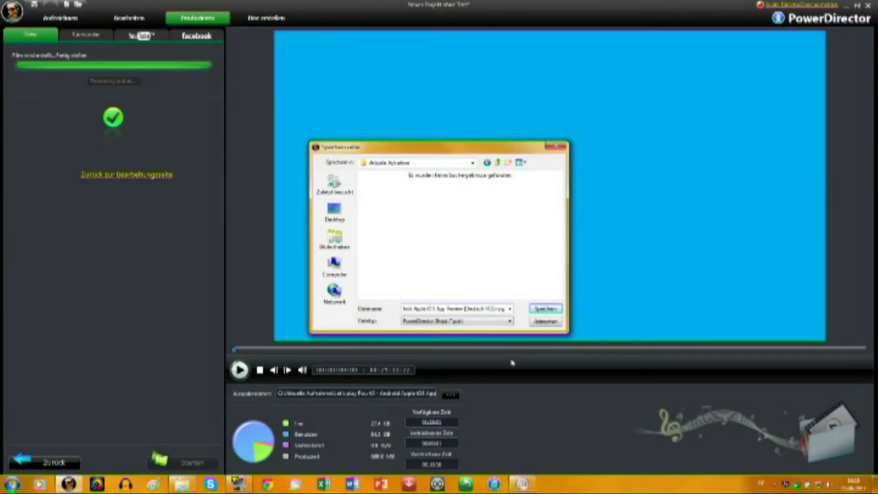
{"action": "key", "text": "Home"}
{"action": "key", "text": "Delete"}
{"action": "key", "text": "Delete"}
{"action": "key", "text": "Delete"}
{"action": "key", "text": "Delete"}
{"action": "key", "text": "Delete"}
{"action": "key", "text": "Delete"}
{"action": "key", "text": "Delete"}
{"action": "key", "text": "Delete"}
{"action": "key", "text": "Delete"}
{"action": "key", "text": "Delete"}
{"action": "key", "text": "Delete"}
{"action": "key", "text": "Delete"}
{"action": "key", "text": "Delete"}
{"action": "key", "text": "Delete"}
{"action": "key", "text": "Delete"}
{"action": "key", "text": "Delete"}
{"action": "key", "text": "Delete"}
{"action": "key", "text": "Delete"}
{"action": "key", "text": "Delete"}
{"action": "key", "text": "Delete"}
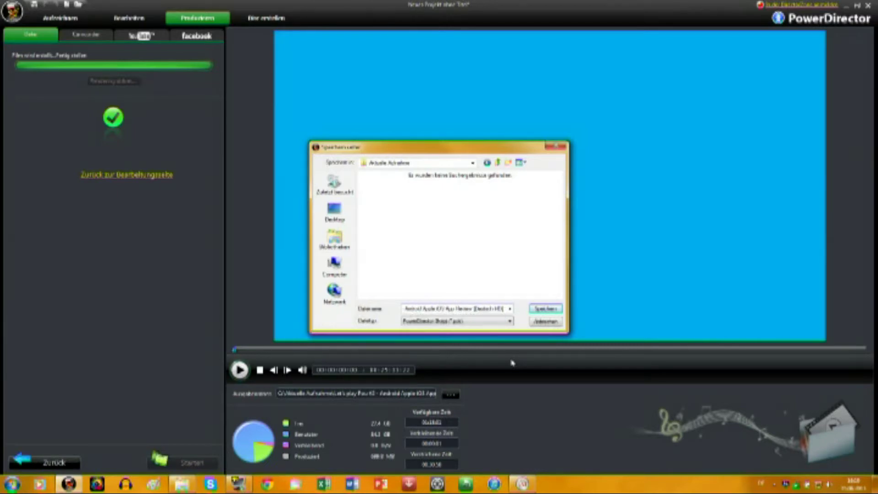
{"action": "key", "text": "End"}
{"action": "type", "text": "Pou"}
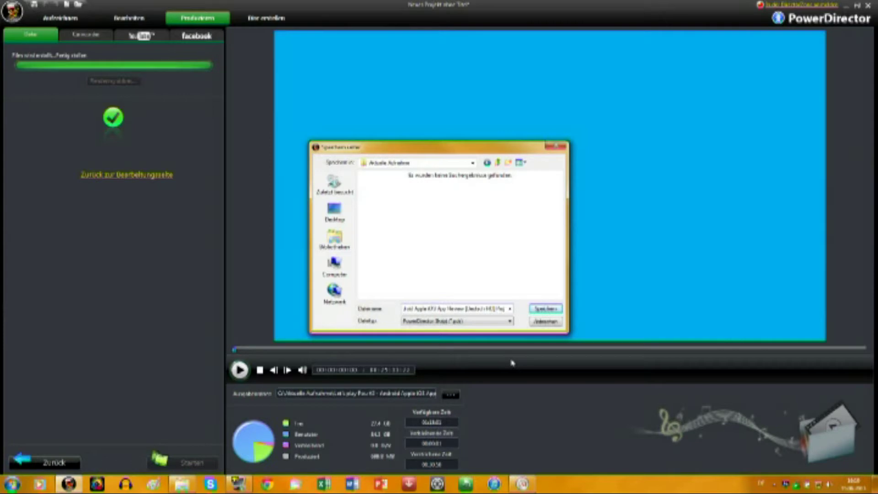
{"action": "type", "text": " #3"}
{"action": "key", "text": "Return"}
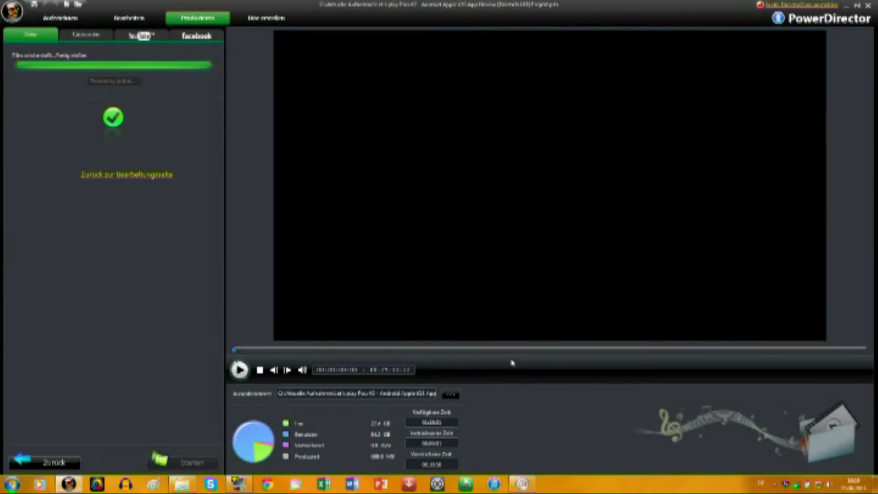
Close PowerDirector and empty the desktop's Recycle Bin, confirming the permanent deletion
{"action": "left_click", "coordinate": [867, 5]}
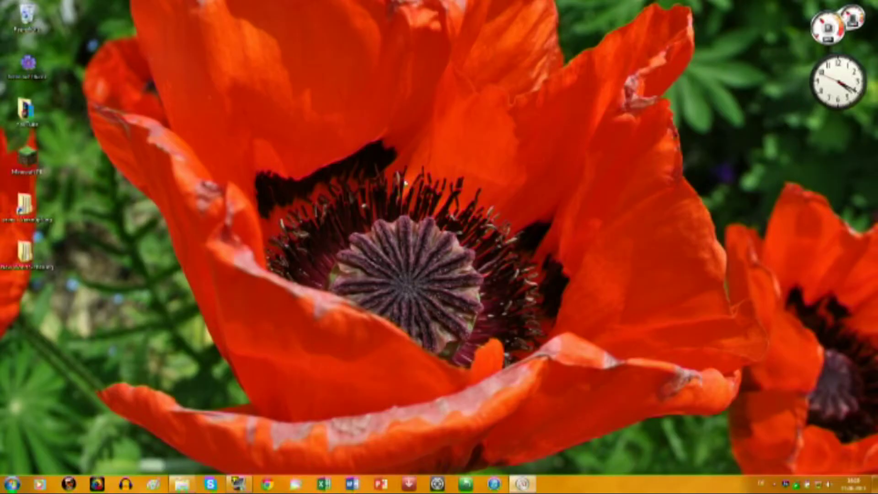
{"action": "right_click", "coordinate": [36, 23]}
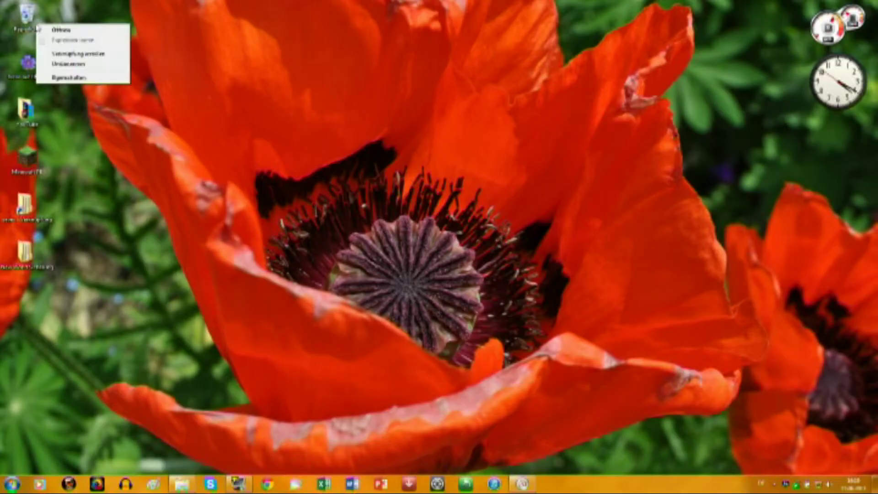
{"action": "left_click", "coordinate": [59, 43]}
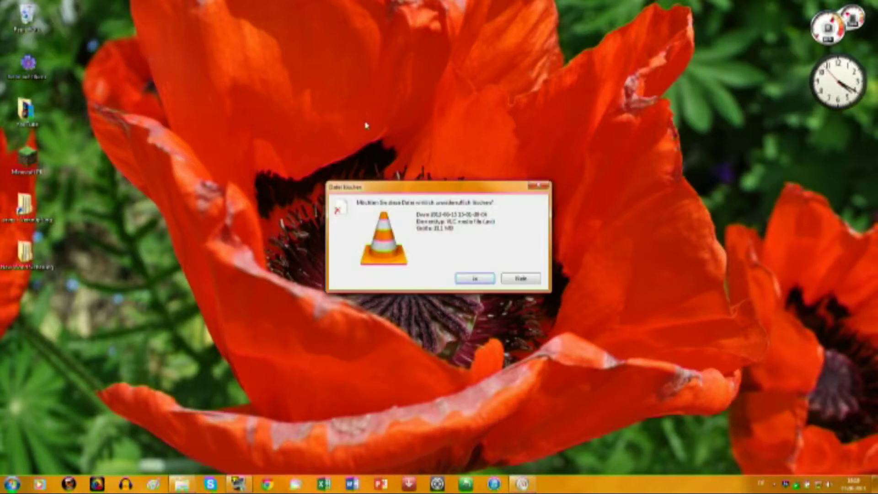
{"action": "key", "text": "Return"}
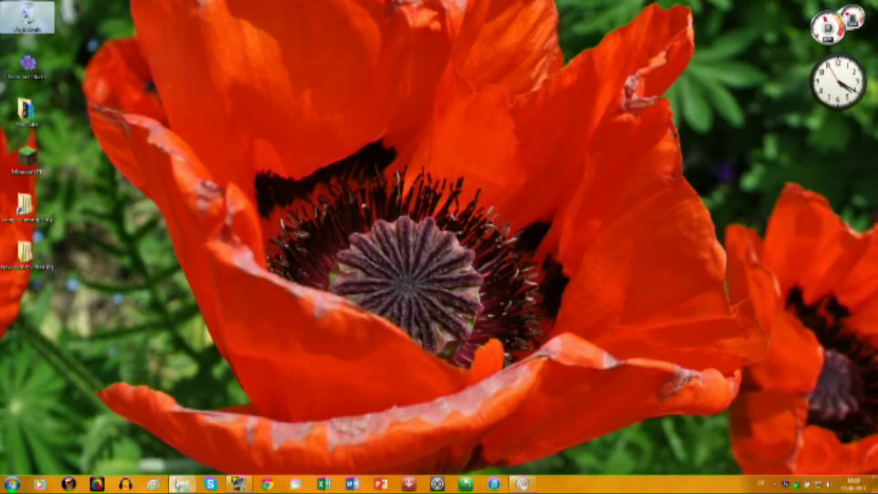
Show the Aktuelle Aufnahme folder in a maximized Explorer window and check the saved project file and the produced video
{"action": "left_click", "coordinate": [182, 484]}
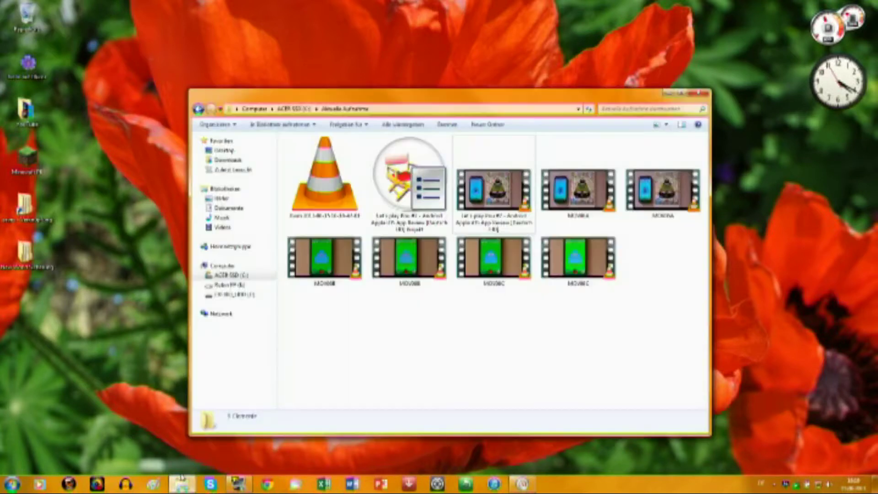
{"action": "left_click", "coordinate": [681, 93]}
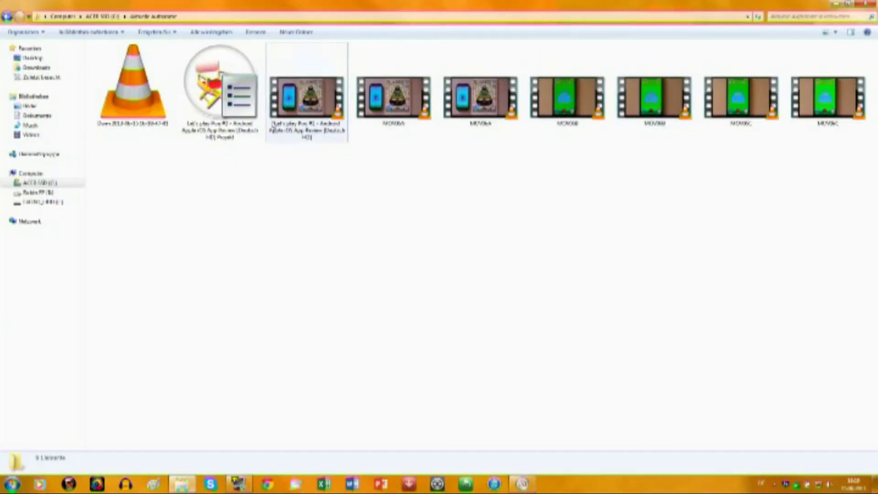
{"action": "left_click", "coordinate": [220, 98]}
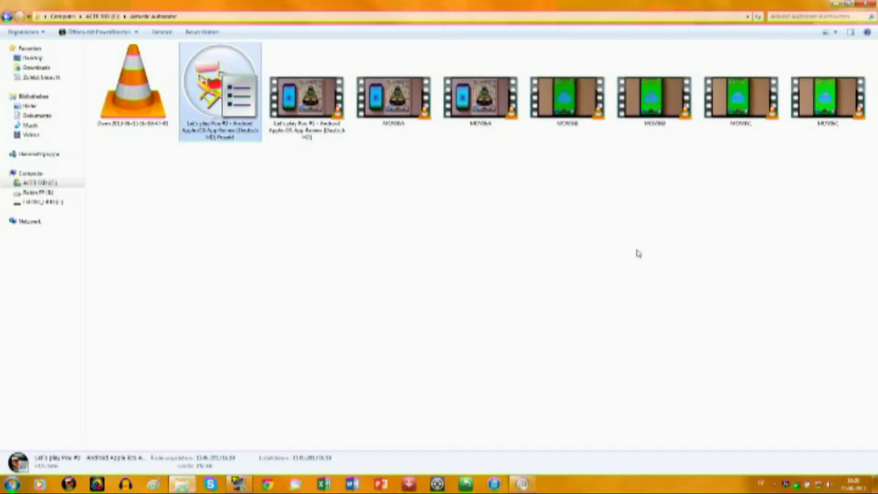
{"action": "left_click", "coordinate": [306, 115]}
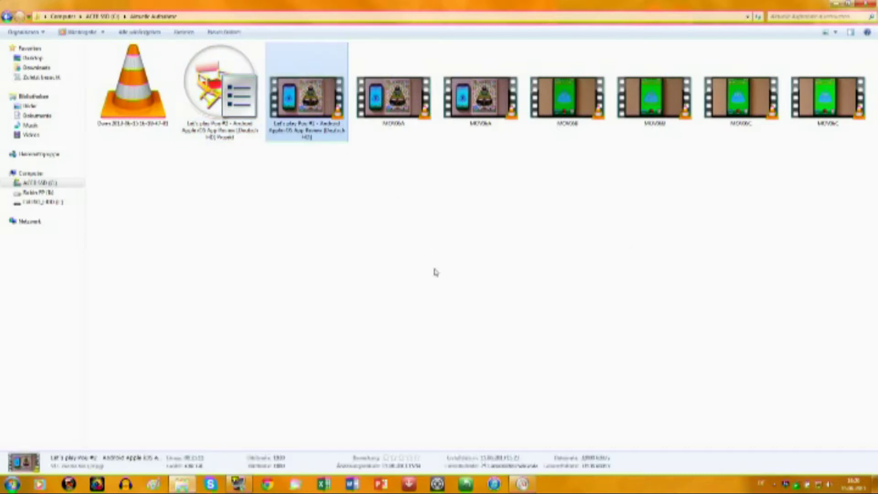
{"action": "left_click", "coordinate": [435, 273]}
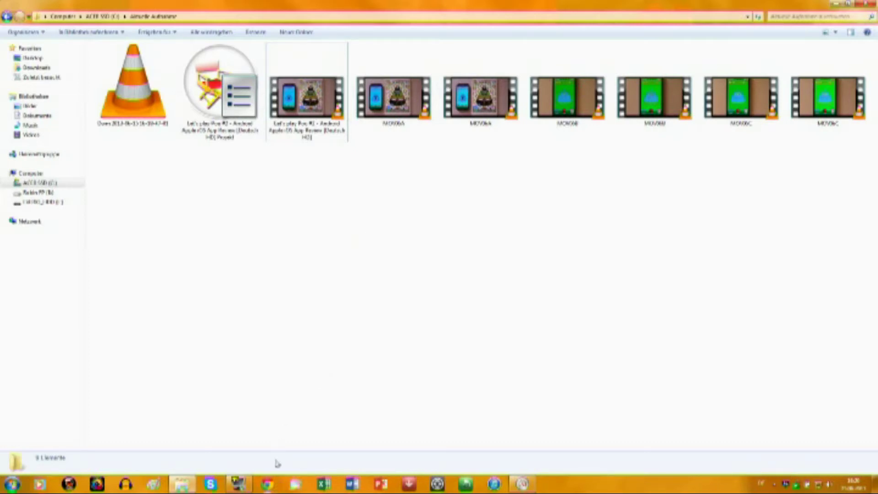
Switch to Chrome, go to YouTube and open the video upload page
{"action": "left_click", "coordinate": [279, 489]}
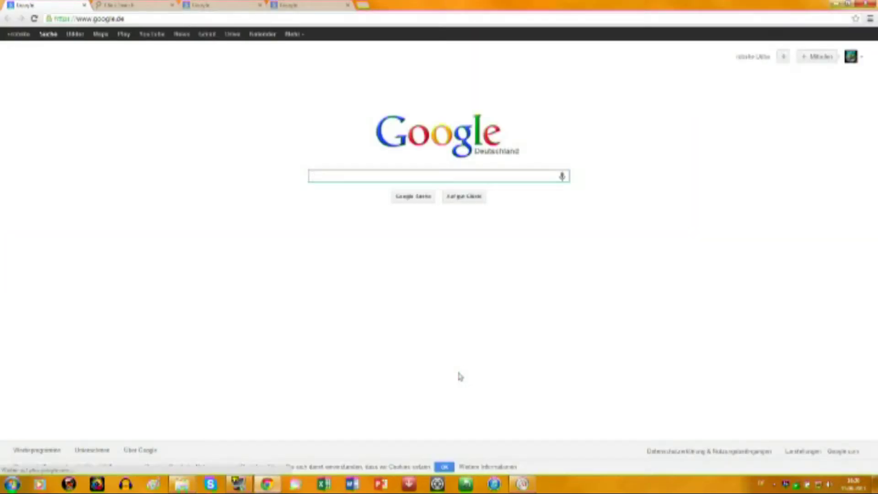
{"action": "left_click", "coordinate": [151, 34]}
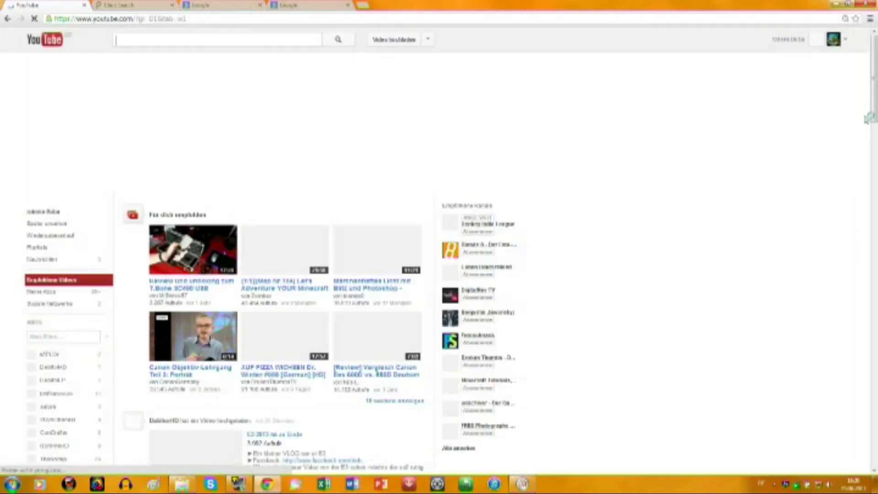
{"action": "left_click", "coordinate": [791, 40]}
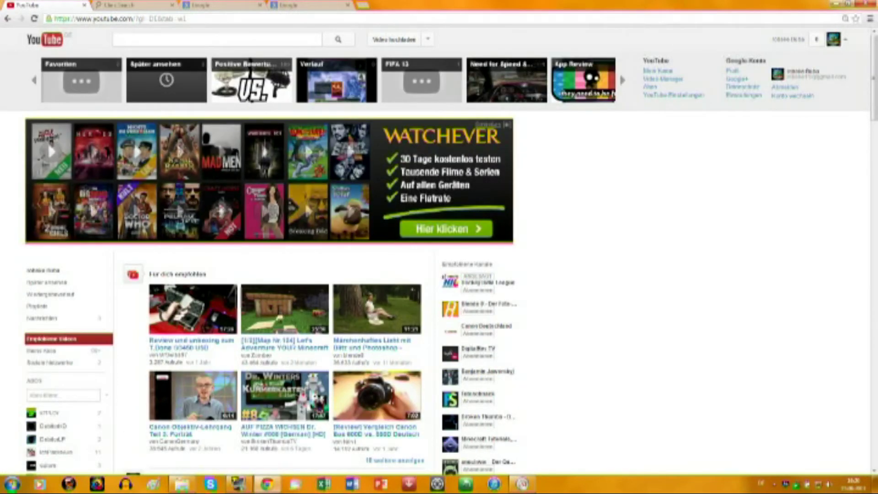
{"action": "left_click", "coordinate": [773, 122]}
{"action": "left_click", "coordinate": [400, 41]}
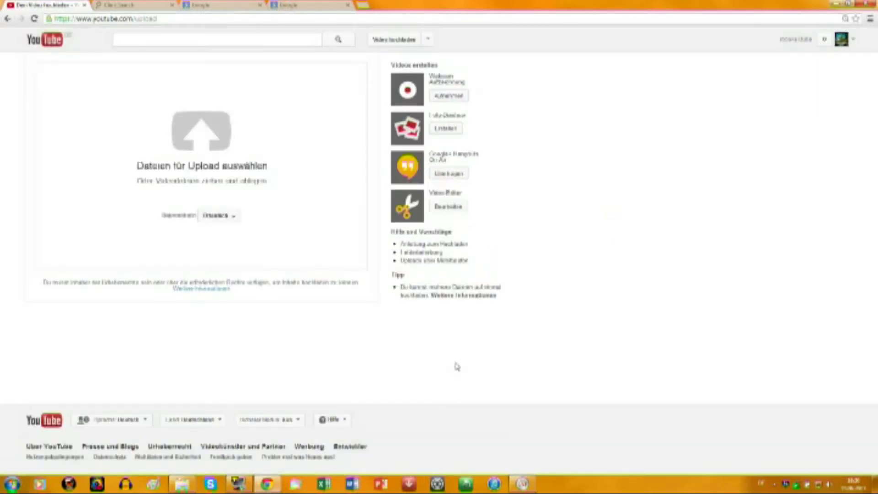
Set the upload privacy to Geplant and upload the produced Let's play Pou #2 video from Aktuelle Aufnahme on drive C:
{"action": "left_click", "coordinate": [219, 216]}
{"action": "left_click", "coordinate": [221, 268]}
{"action": "left_click", "coordinate": [200, 131]}
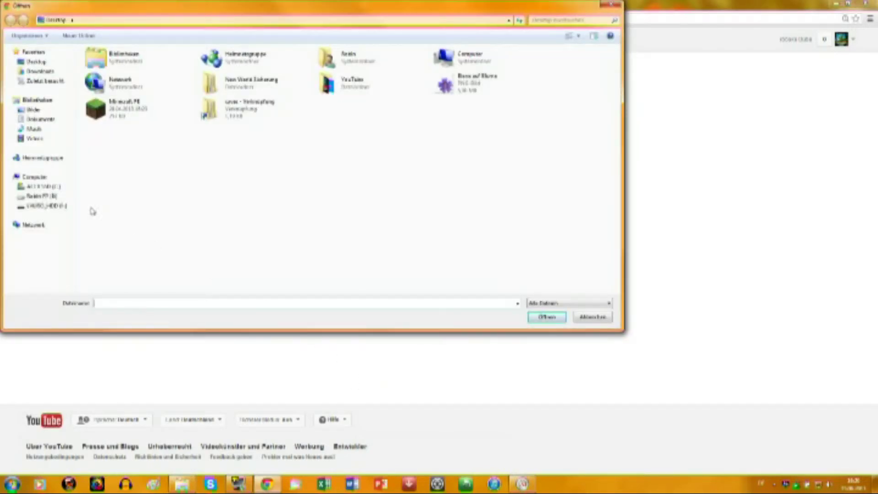
{"action": "left_click", "coordinate": [45, 186]}
{"action": "double_click", "coordinate": [115, 62]}
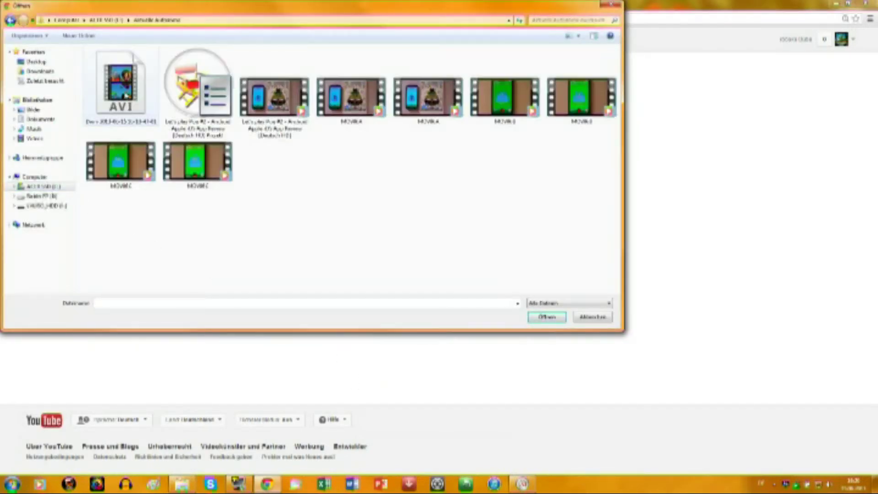
{"action": "left_click", "coordinate": [255, 71]}
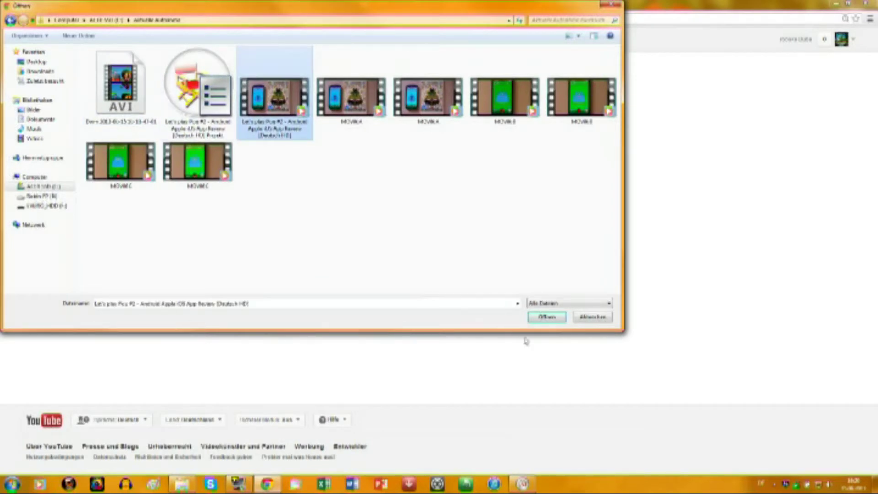
{"action": "left_click", "coordinate": [545, 317]}
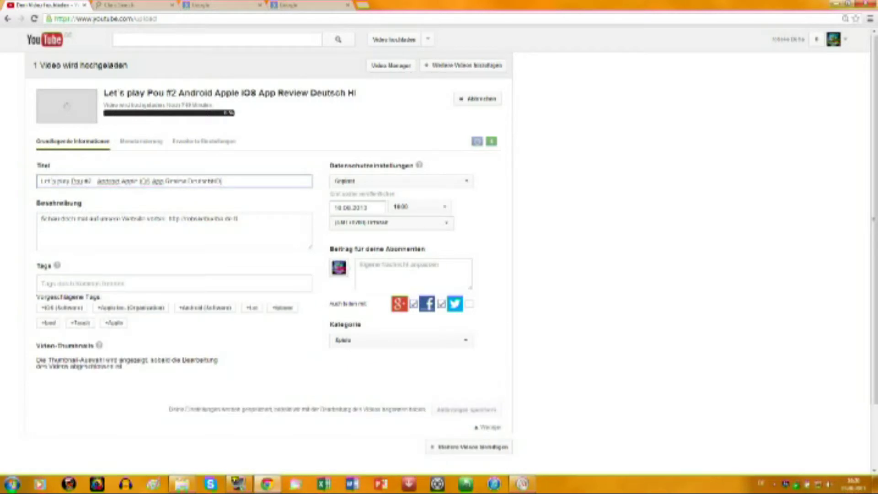
Correct the video title to "Let's play Pou #2 - Android/Apple iOS App Review [Deutsch/HD]" and save the changes
{"action": "type", "text": ")"}
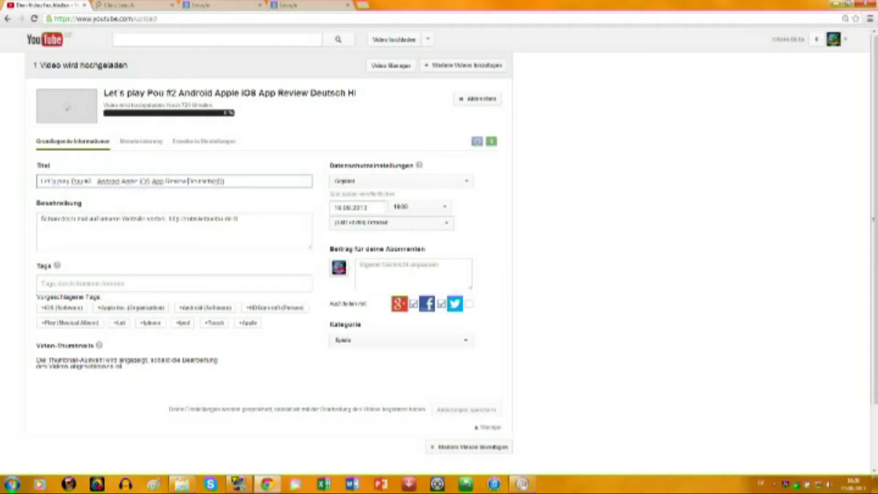
{"action": "type", "text": "("}
{"action": "type", "text": "/"}
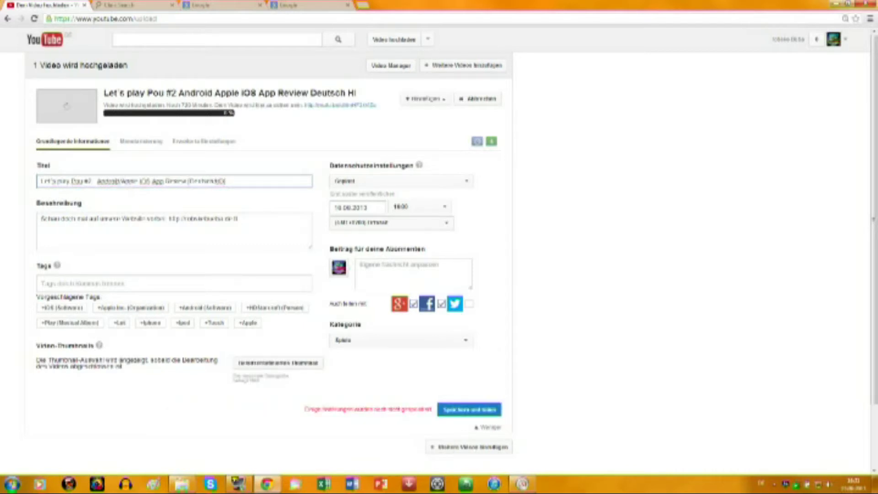
{"action": "type", "text": "("}
{"action": "key", "text": "Right"}
{"action": "key", "text": "Right"}
{"action": "key", "text": "Right"}
{"action": "type", "text": ")"}
{"action": "left_click", "coordinate": [447, 408]}
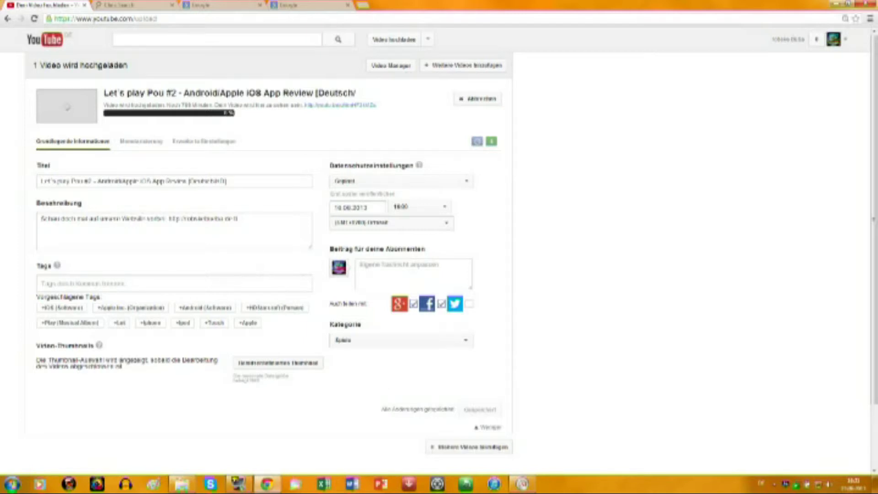
Schedule the video's publication for 17.06.2013 at 14:00 and save the changes
{"action": "left_click", "coordinate": [410, 206]}
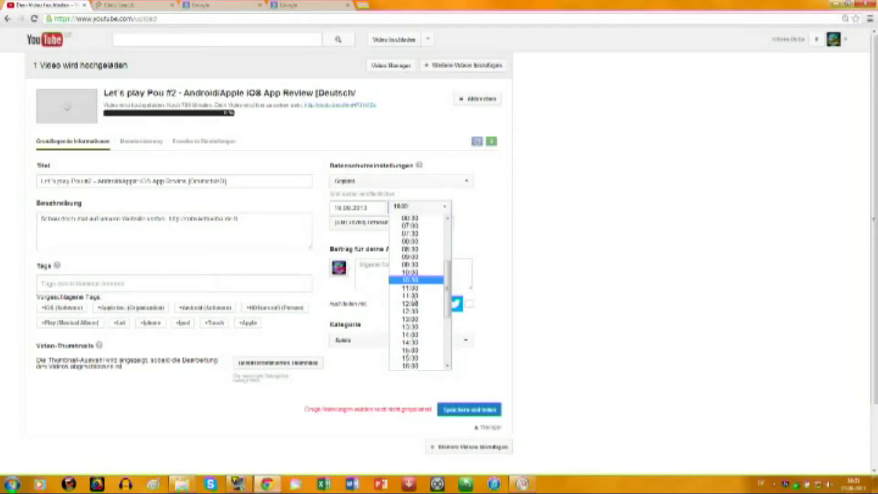
{"action": "left_click", "coordinate": [414, 337]}
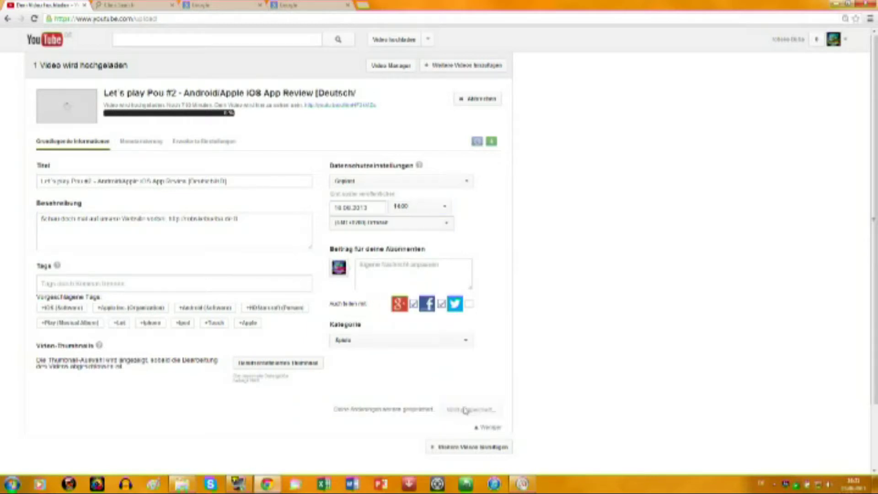
{"action": "left_click", "coordinate": [361, 207]}
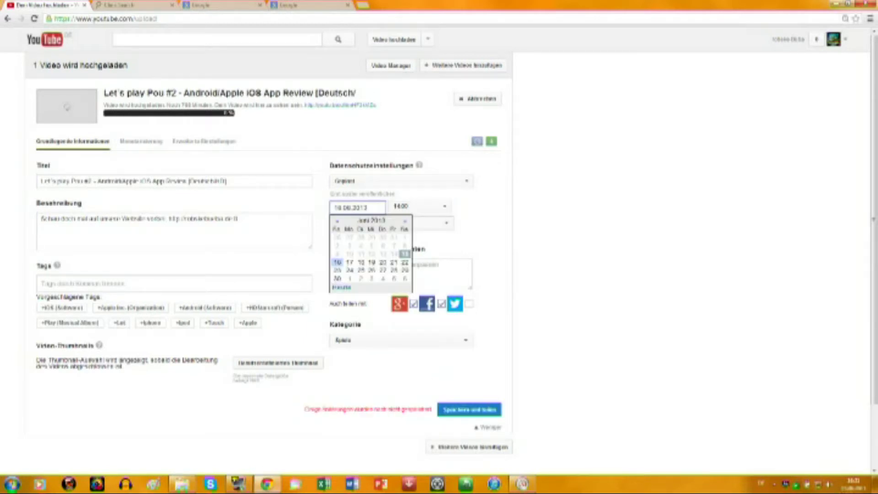
{"action": "left_click", "coordinate": [349, 262]}
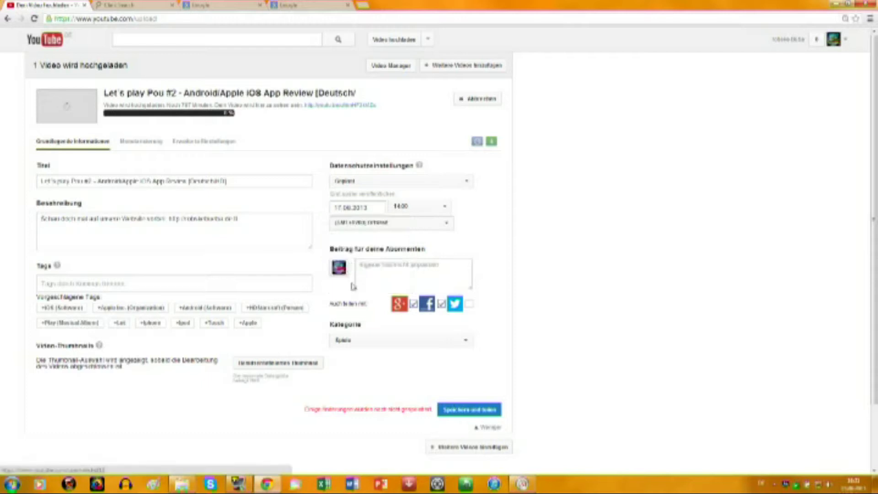
{"action": "left_click", "coordinate": [442, 404]}
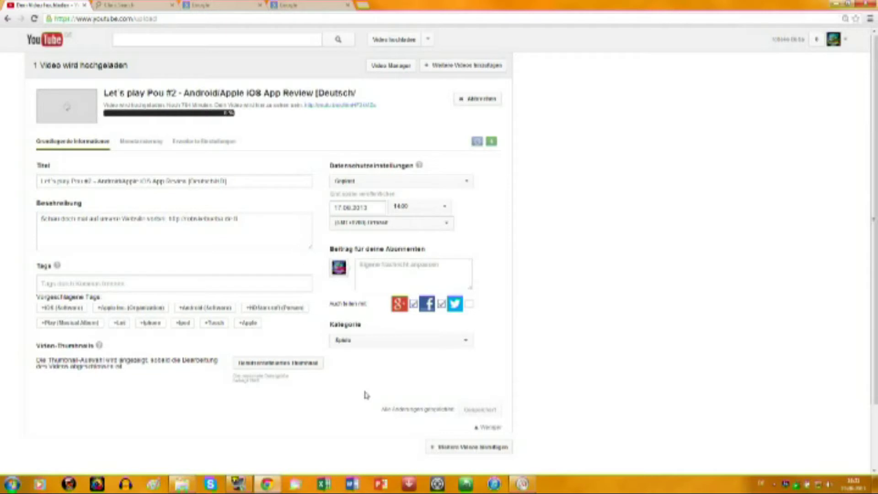
Set the recording date to today, 15 June 2013, in the video's advanced settings and save the changes
{"action": "left_click", "coordinate": [204, 140]}
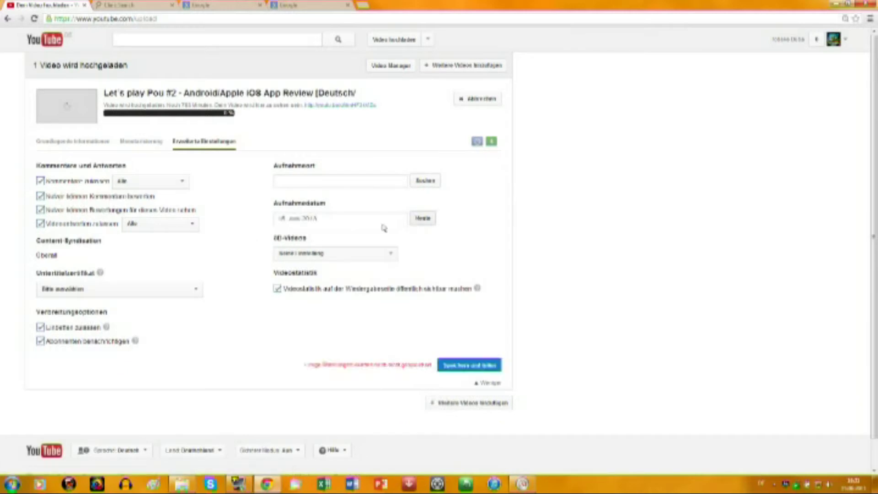
{"action": "left_click", "coordinate": [455, 366]}
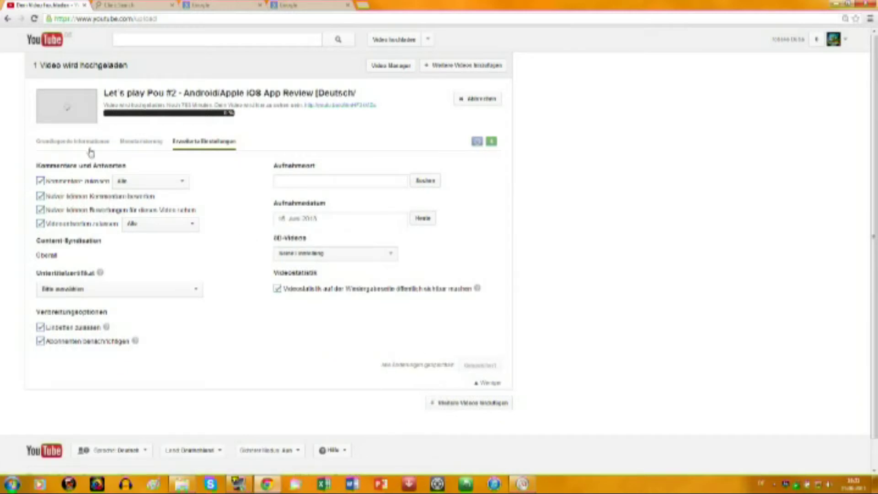
Open the Pou text file from the Videobeschreibungen folder inside the desktop's YouTube folder
{"action": "left_click", "coordinate": [91, 150]}
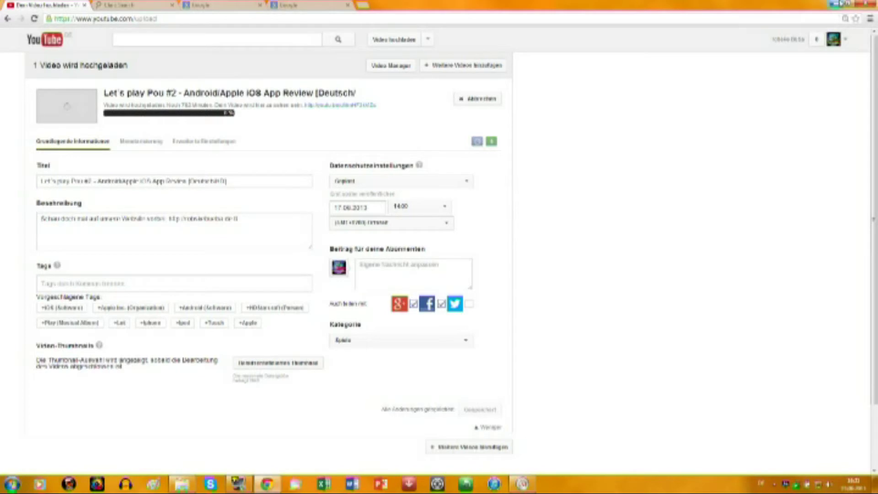
{"action": "left_click", "coordinate": [837, 3]}
{"action": "left_click", "coordinate": [841, 3]}
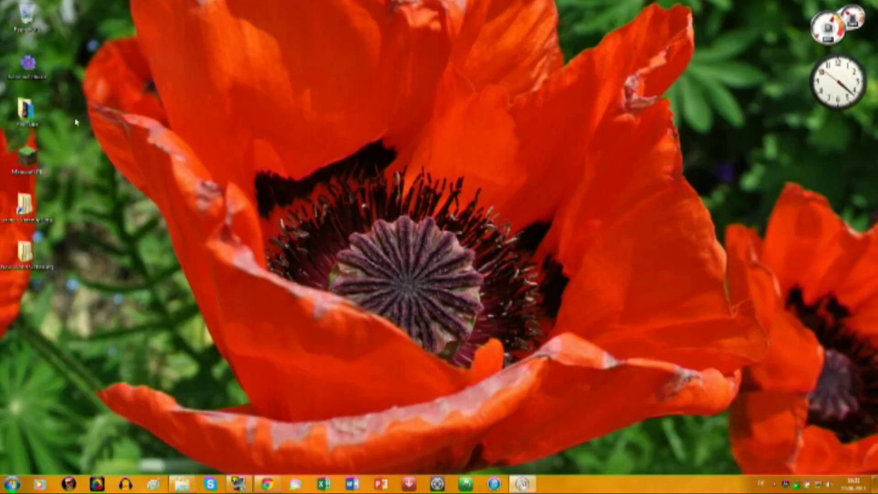
{"action": "double_click", "coordinate": [26, 120]}
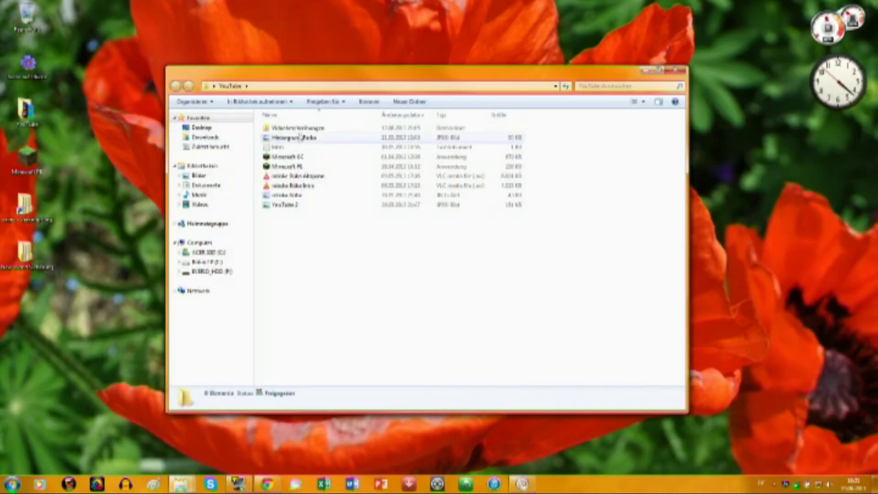
{"action": "double_click", "coordinate": [303, 128]}
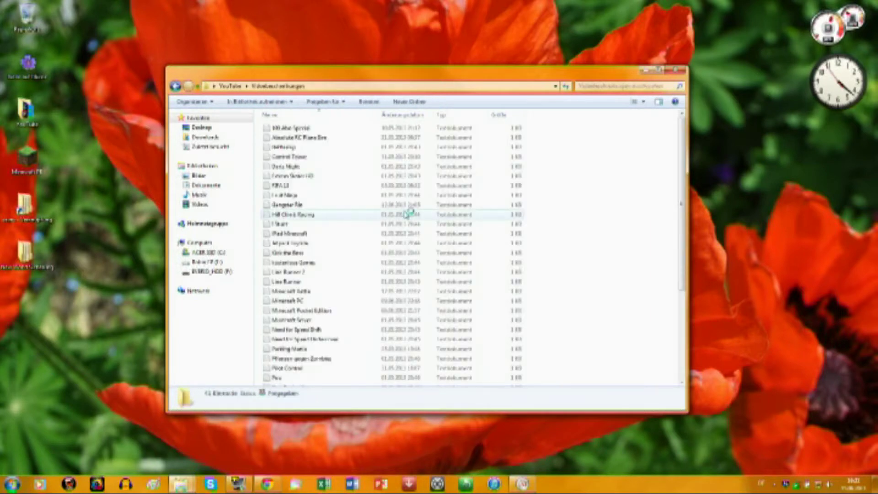
{"action": "left_click", "coordinate": [289, 348]}
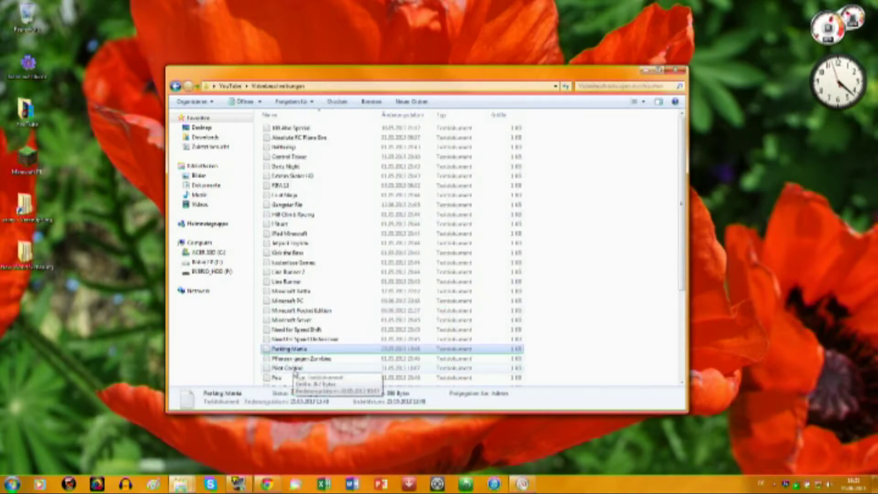
{"action": "scroll", "coordinate": [295, 373], "scroll_direction": "down", "scroll_amount": 1}
{"action": "double_click", "coordinate": [293, 351]}
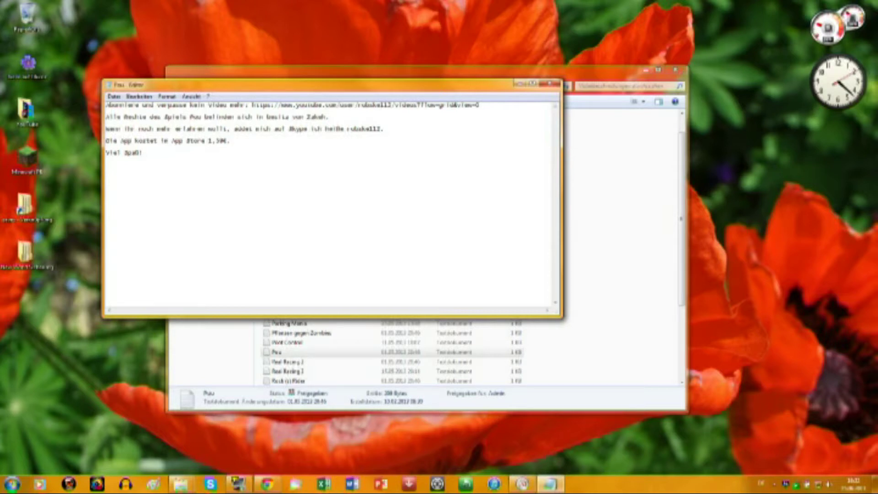
Extend the app price sentence with "und im Play Store ist sie kostenlos" and save the text file
{"action": "type", "text": "und 1"}
{"action": "type", "text": "m Play "}
{"action": "type", "text": "Sto"}
{"action": "type", "text": "tore 1€"}
{"action": "type", "text": "sie kostenlos"}
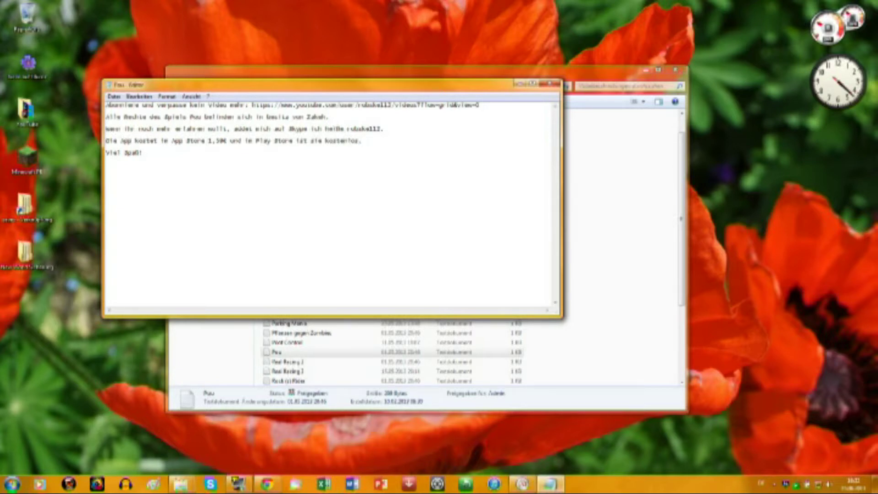
{"action": "left_click", "coordinate": [114, 97]}
{"action": "left_click", "coordinate": [135, 128]}
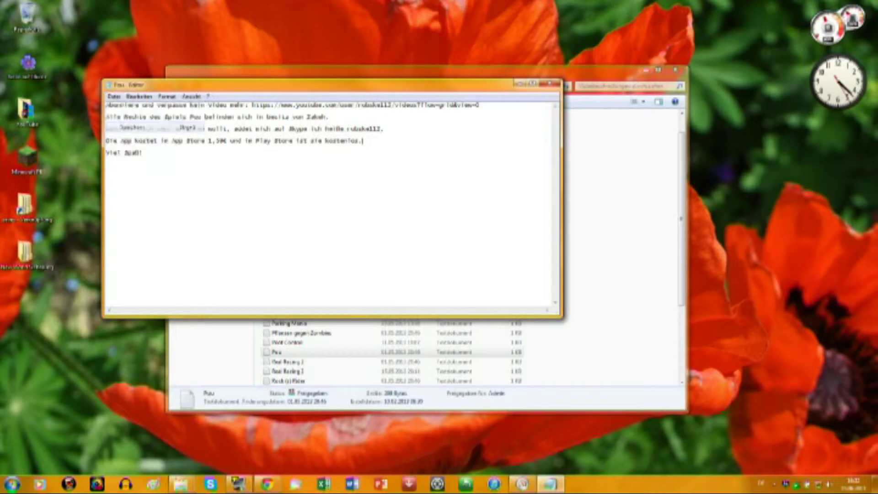
Replace the YouTube video's description with the full text of the Pou file and save the changes
{"action": "key", "text": "ctrl+shift+Home"}
{"action": "key", "text": "ctrl+a"}
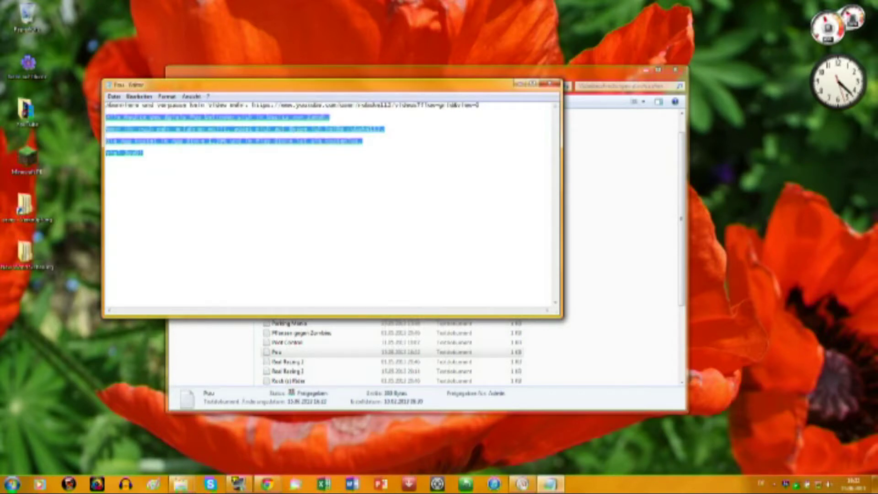
{"action": "left_click", "coordinate": [555, 85]}
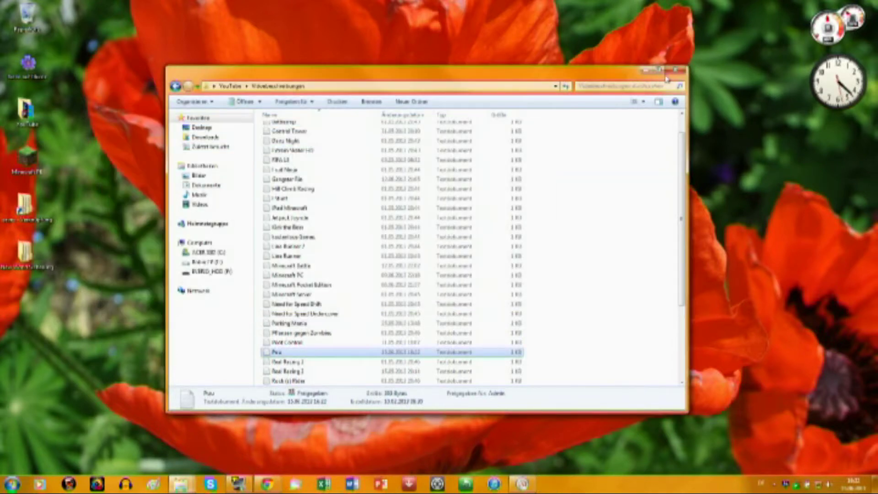
{"action": "left_click", "coordinate": [182, 484]}
{"action": "left_click", "coordinate": [250, 484]}
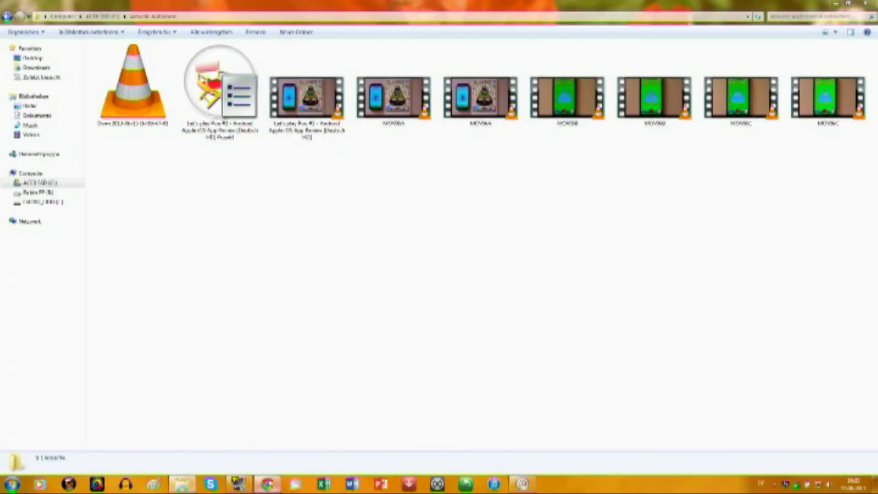
{"action": "left_click", "coordinate": [267, 484]}
{"action": "left_click", "coordinate": [174, 231]}
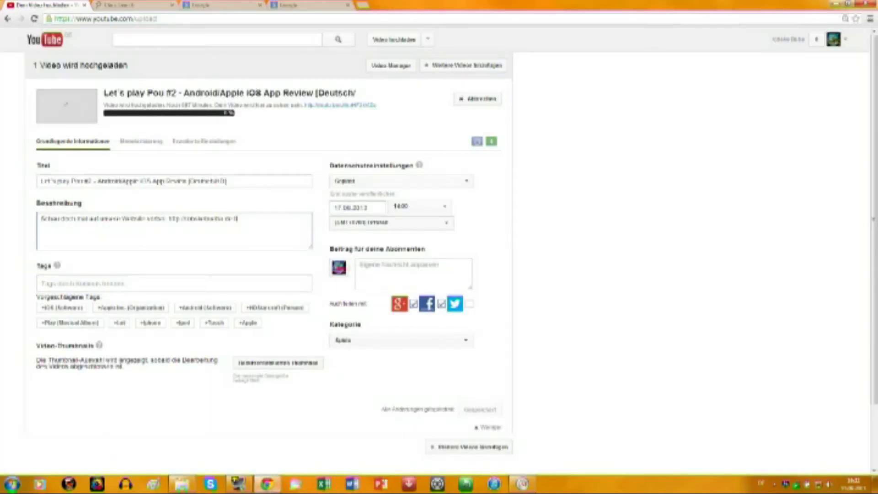
{"action": "key", "text": "ctrl+a"}
{"action": "key", "text": "ctrl+v"}
{"action": "left_click", "coordinate": [442, 410]}
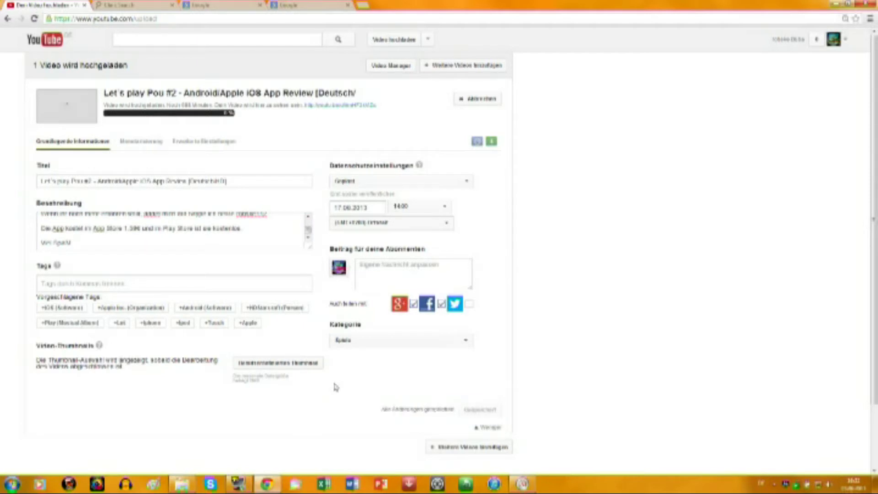
Add the suggested tags iOS (Software) and Android (Software) plus the tags Pou and Let's play Pou to the video
{"action": "left_click", "coordinate": [49, 312]}
{"action": "left_click", "coordinate": [163, 307]}
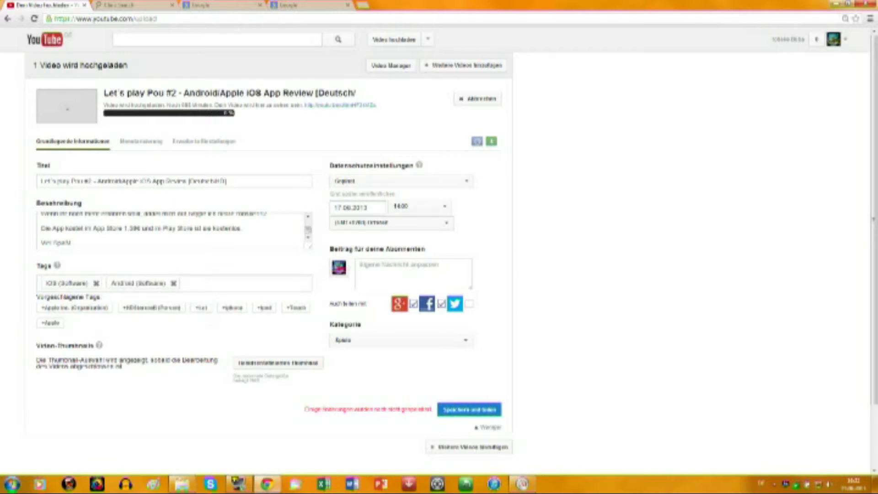
{"action": "left_click", "coordinate": [206, 284]}
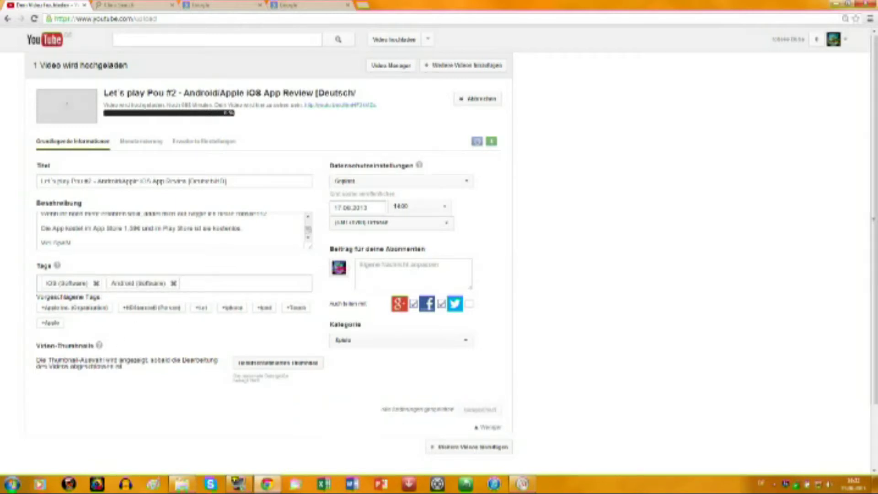
{"action": "type", "text": "Le"}
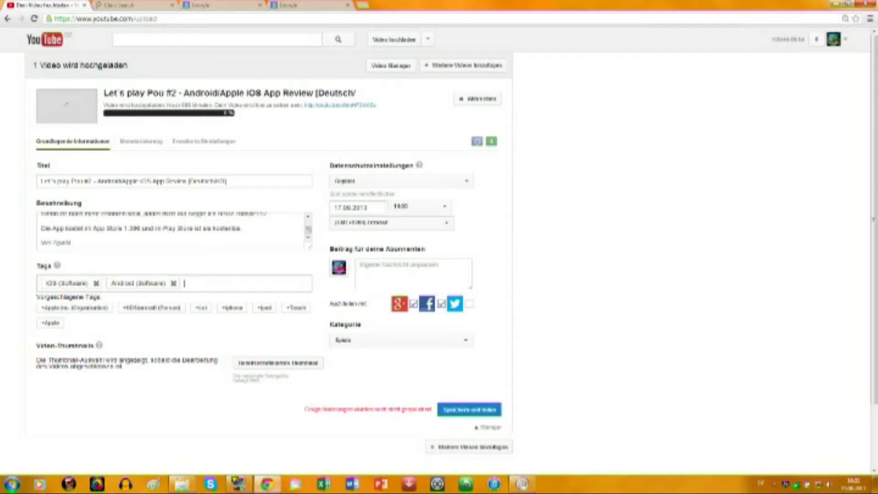
{"action": "key", "text": "Return"}
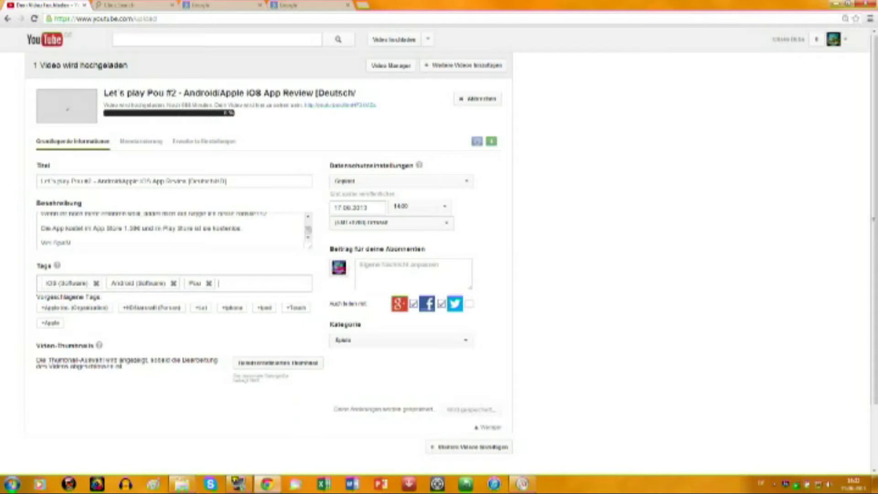
{"action": "type", "text": "Let's"}
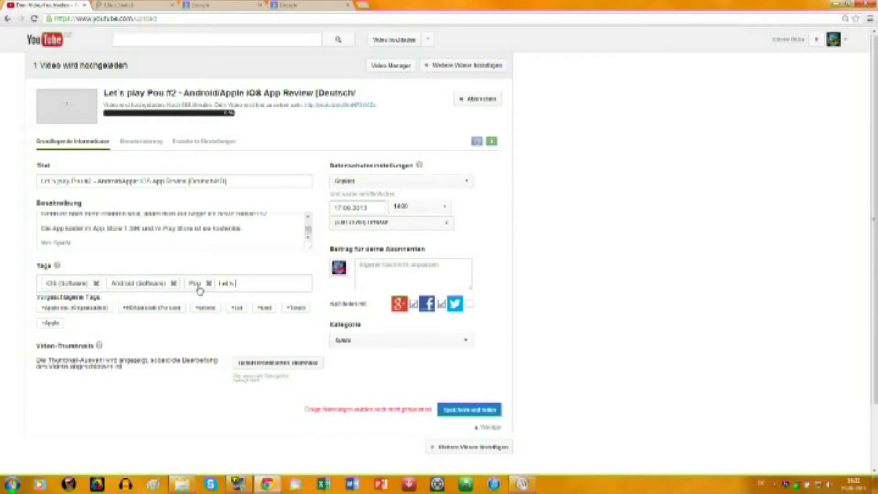
{"action": "type", "text": " play Pou"}
{"action": "key", "text": "Return"}
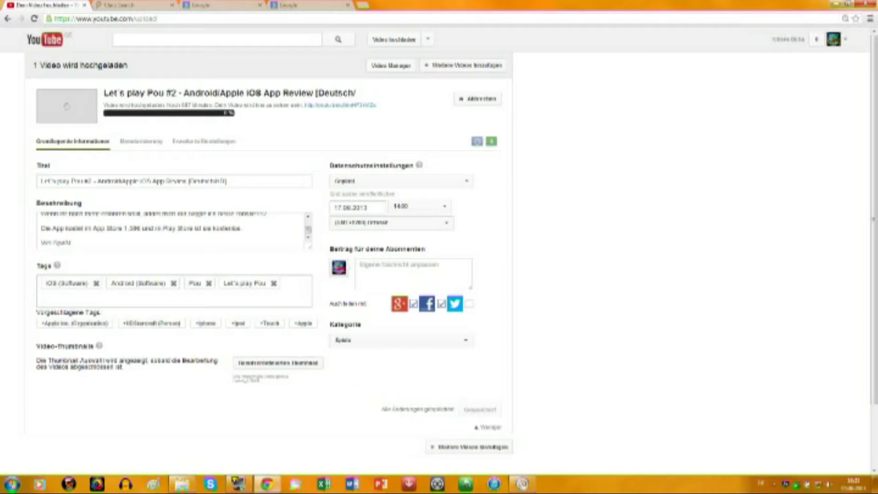
Add the tags Deutsch, HD and App Review to the video and save the changes
{"action": "type", "text": "Das"}
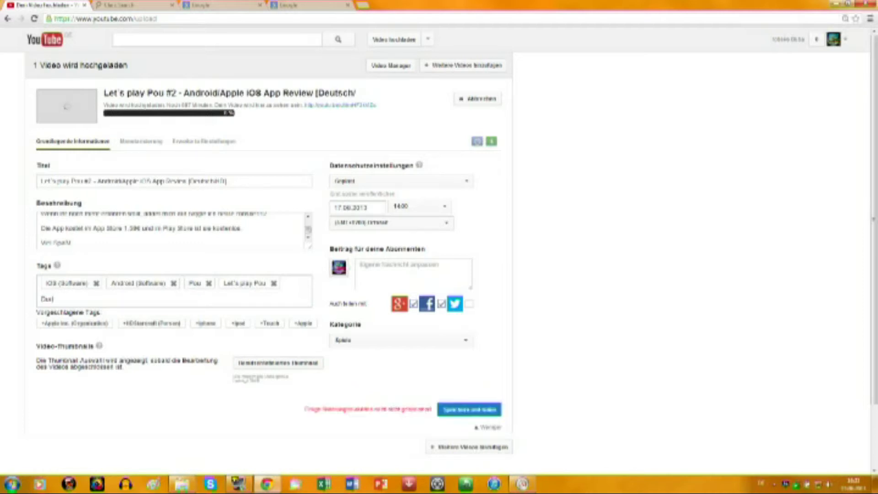
{"action": "type", "text": "utsch"}
{"action": "left_click", "coordinate": [461, 409]}
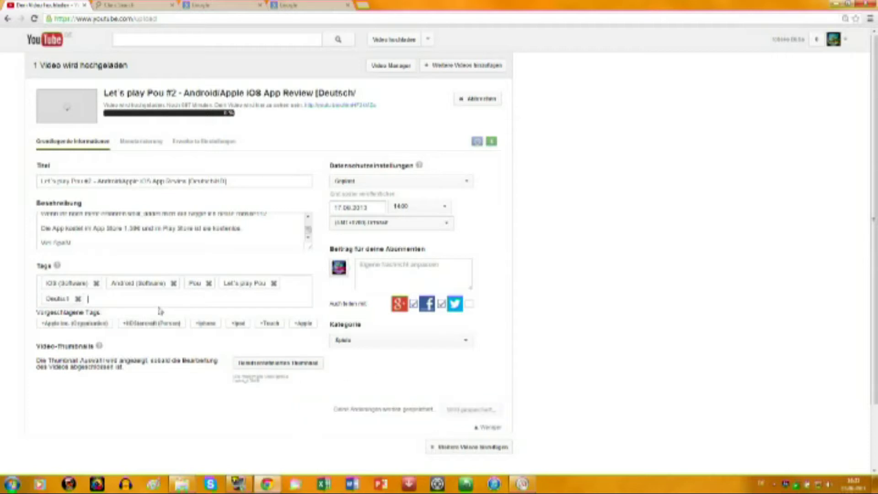
{"action": "type", "text": "HD"}
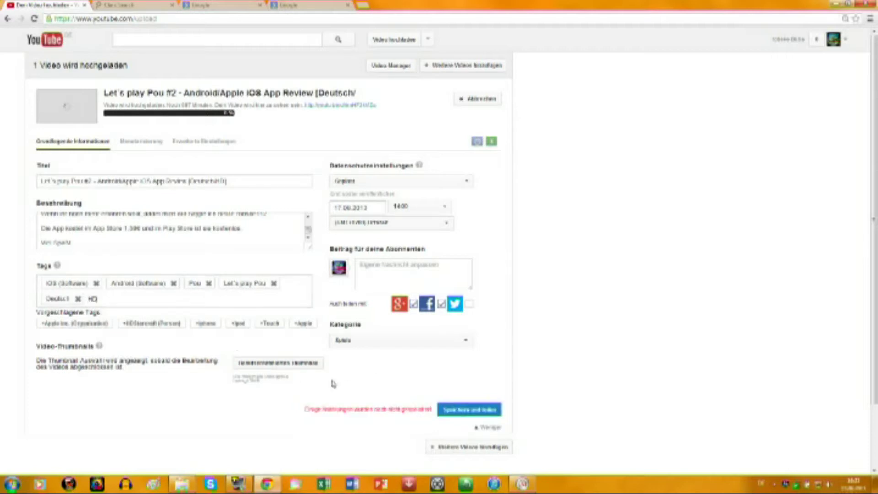
{"action": "left_click", "coordinate": [492, 408]}
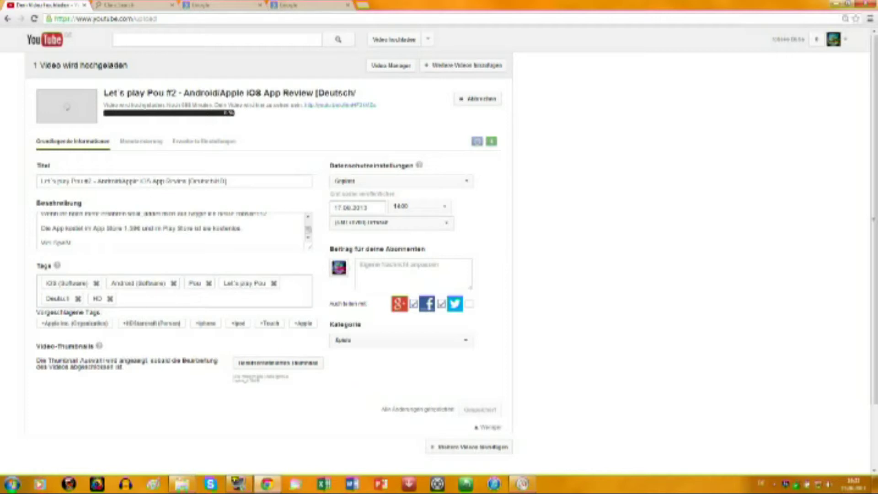
{"action": "type", "text": "A"}
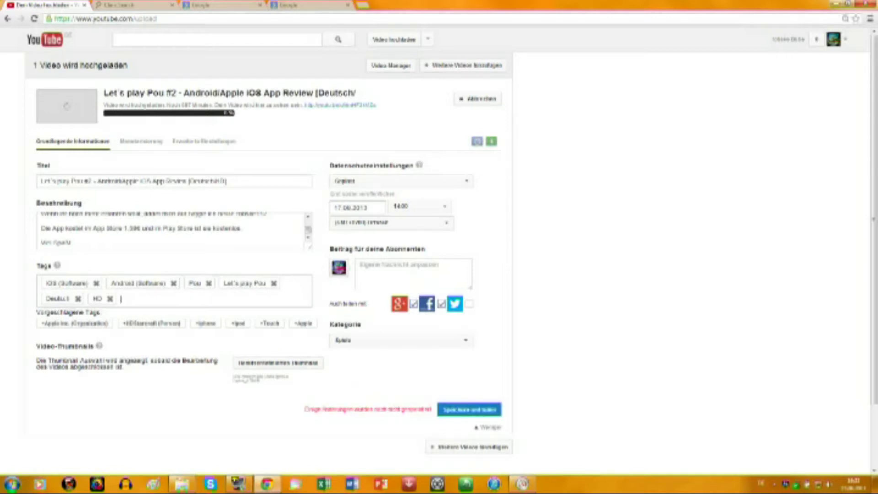
{"action": "type", "text": "App Review"}
{"action": "left_click", "coordinate": [458, 412]}
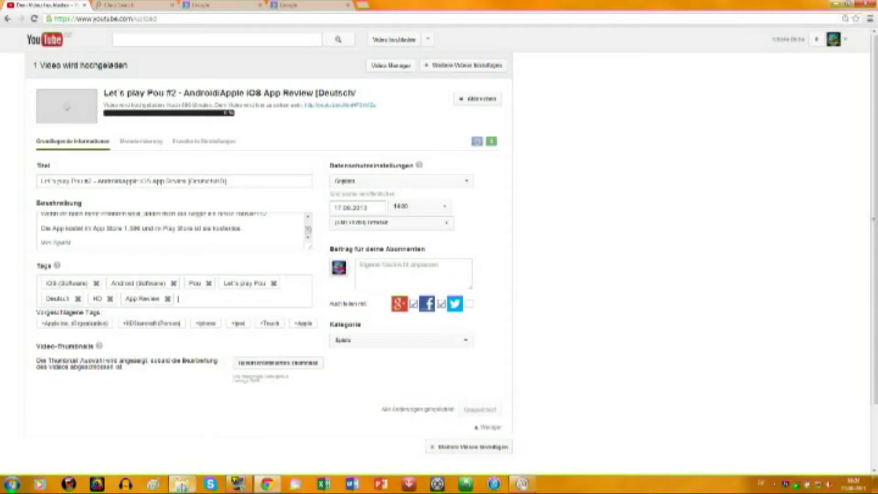
Look through the DCIM and Bilder folders and their camera subfolders on the 32GB SDHC card in a new Explorer window
{"action": "left_click", "coordinate": [182, 484]}
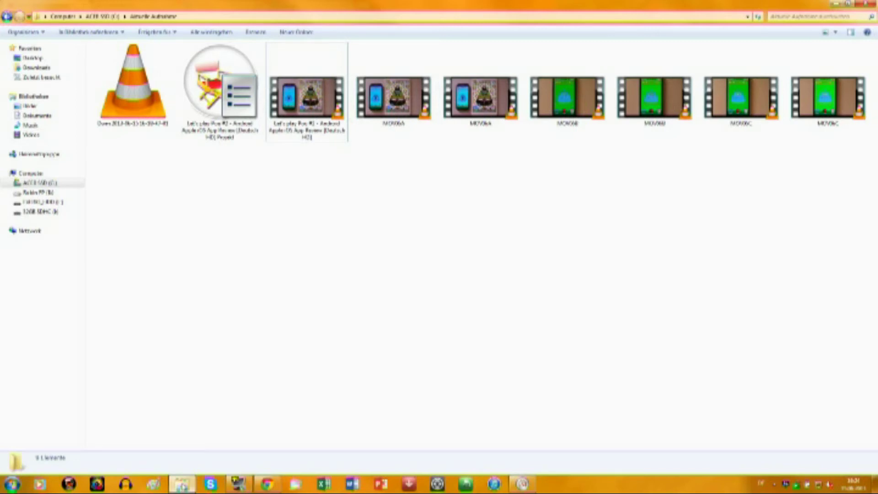
{"action": "right_click", "coordinate": [182, 484]}
{"action": "left_click", "coordinate": [180, 435]}
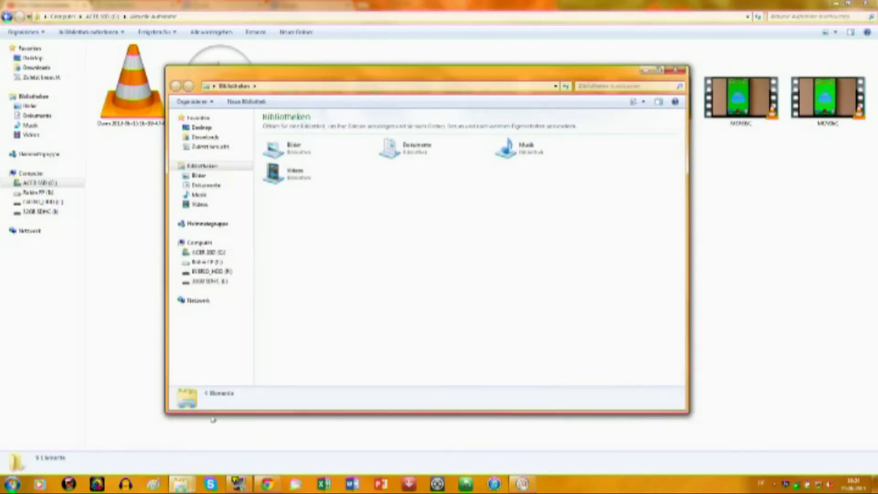
{"action": "left_click", "coordinate": [221, 282]}
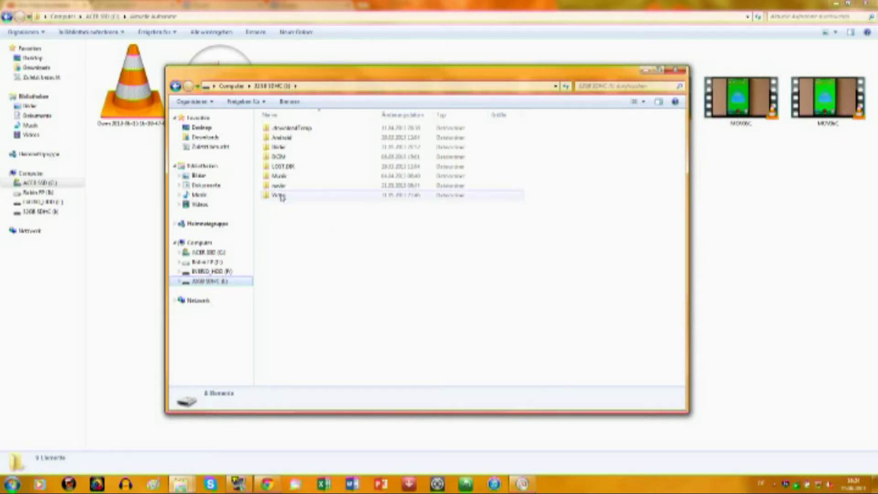
{"action": "double_click", "coordinate": [279, 156]}
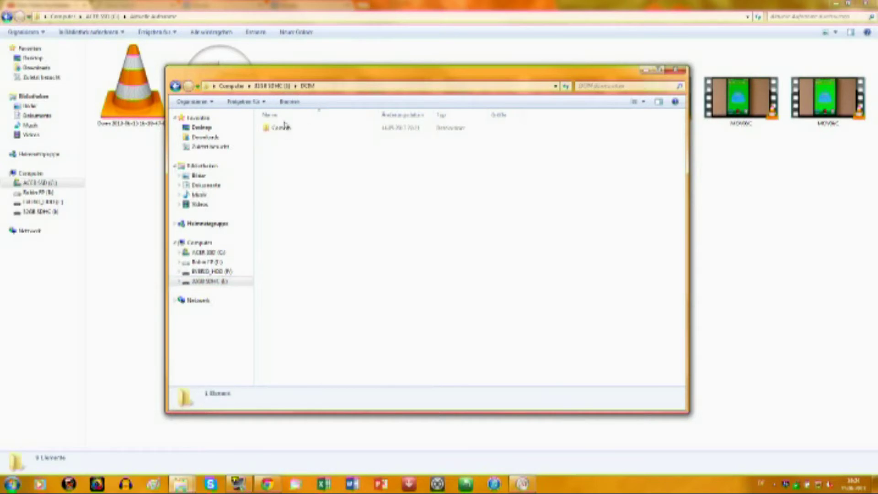
{"action": "double_click", "coordinate": [281, 128]}
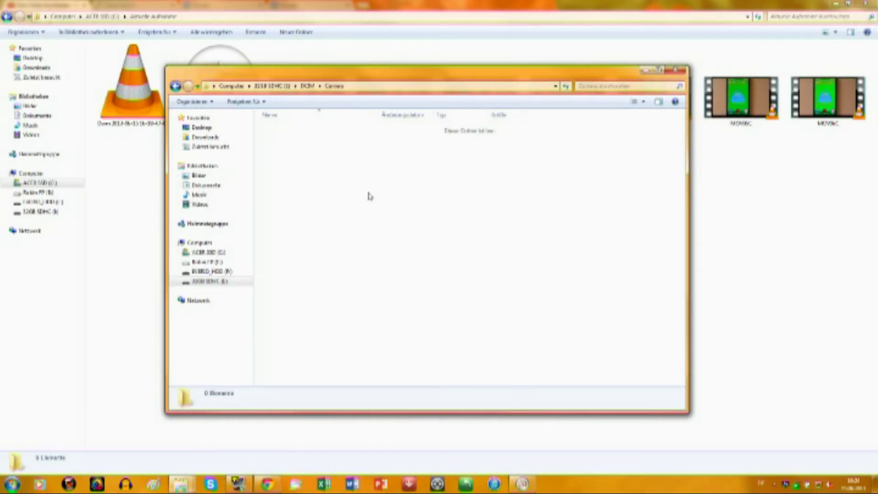
{"action": "key", "text": "BackSpace"}
{"action": "key", "text": "BackSpace"}
{"action": "double_click", "coordinate": [283, 146]}
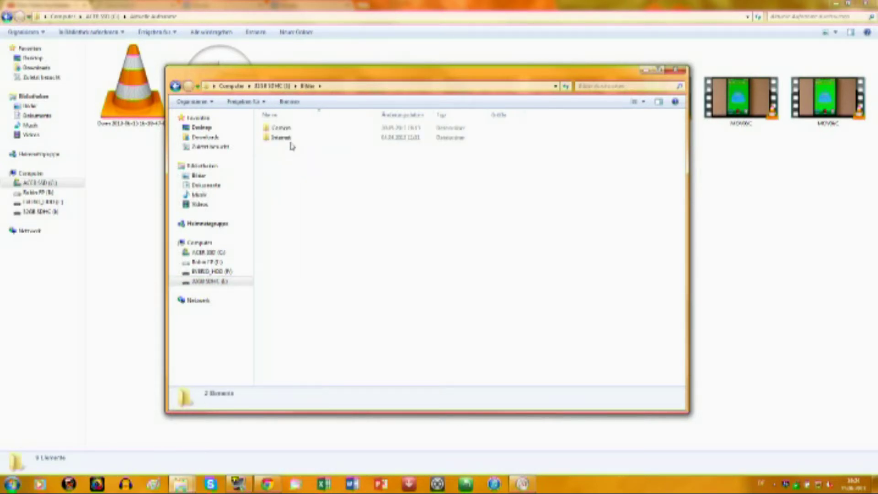
{"action": "double_click", "coordinate": [279, 129]}
{"action": "key", "text": "BackSpace"}
{"action": "key", "text": "BackSpace"}
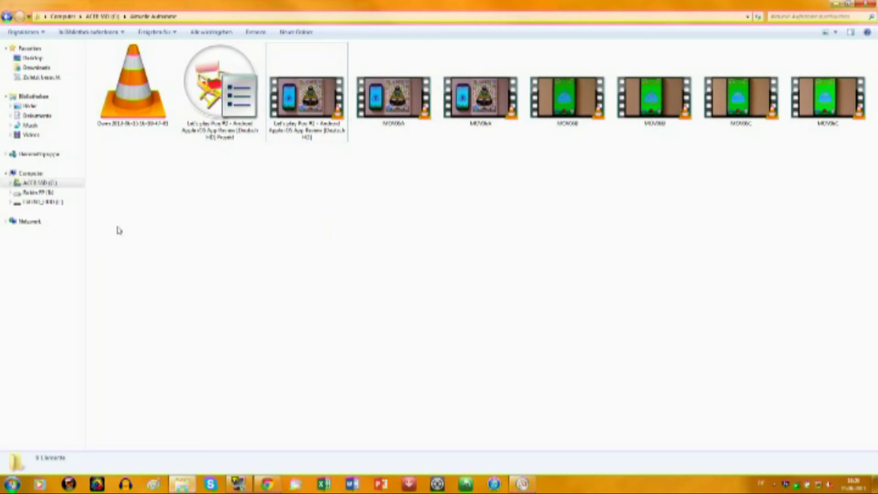
Copy the PNG image from the root of the 32GB SDHC card into the Aktuelle Aufnahme folder on the ACER SSD drive
{"action": "left_click", "coordinate": [58, 211]}
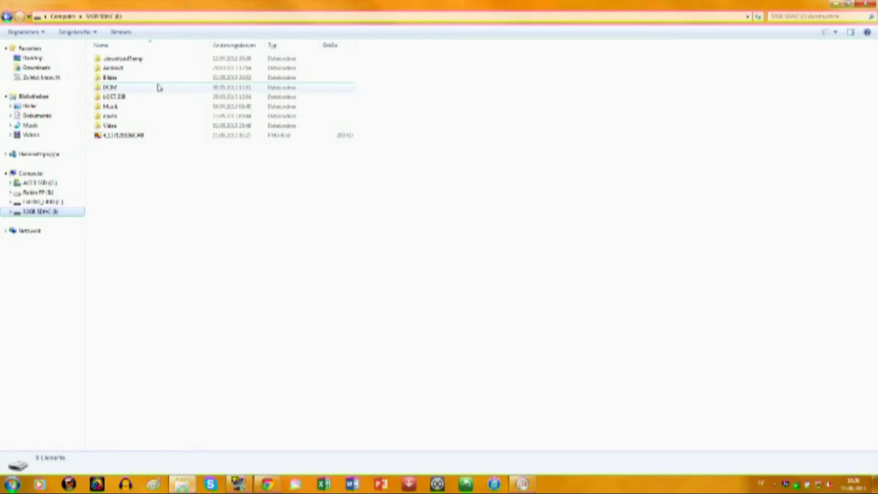
{"action": "left_click", "coordinate": [115, 136]}
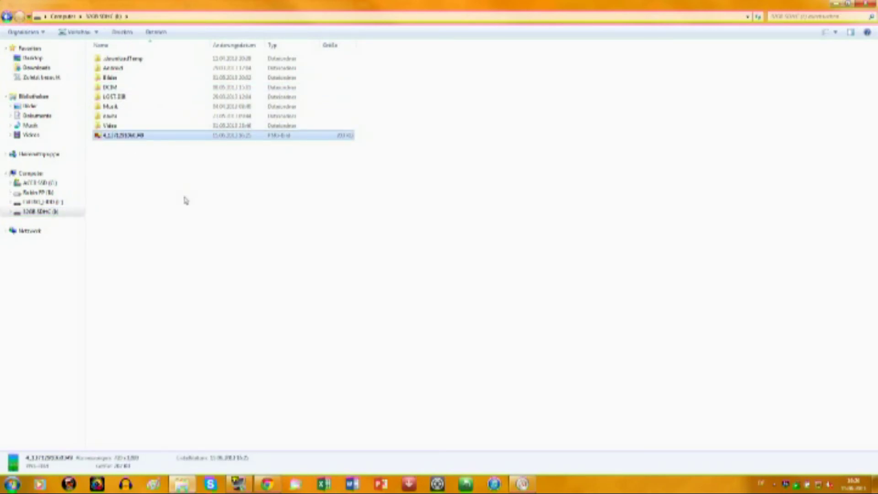
{"action": "right_click", "coordinate": [138, 135]}
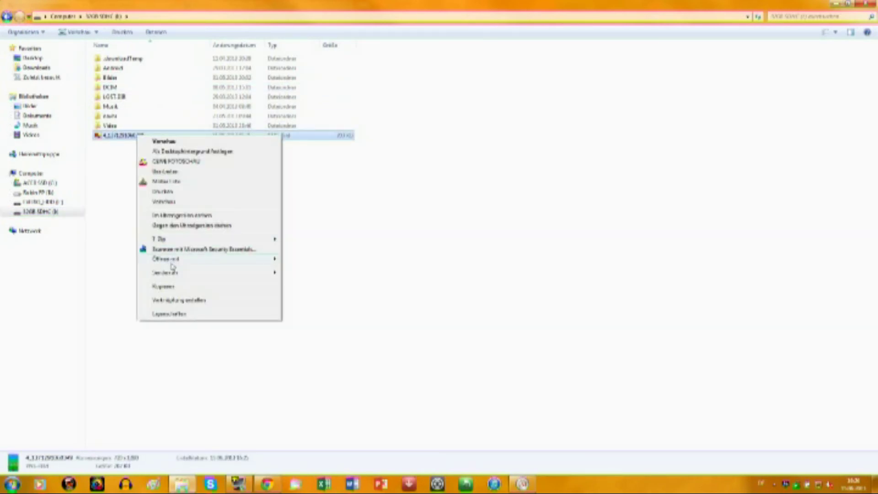
{"action": "left_click", "coordinate": [432, 190]}
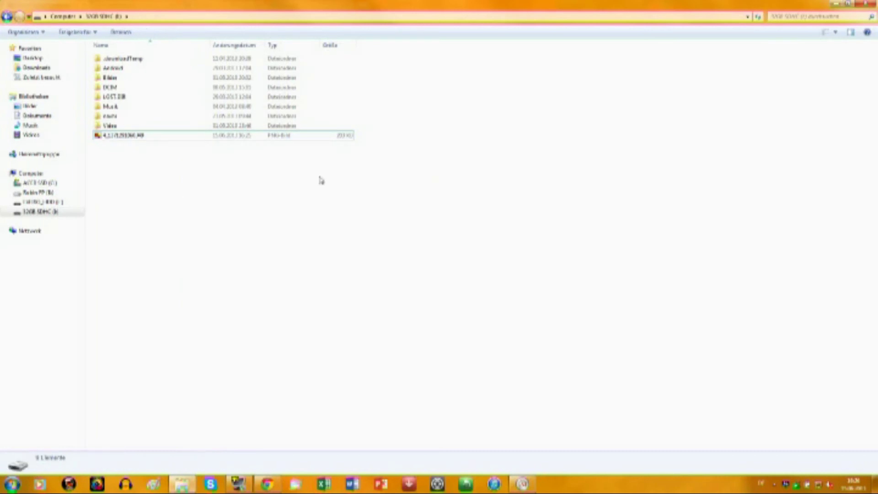
{"action": "left_click", "coordinate": [231, 138]}
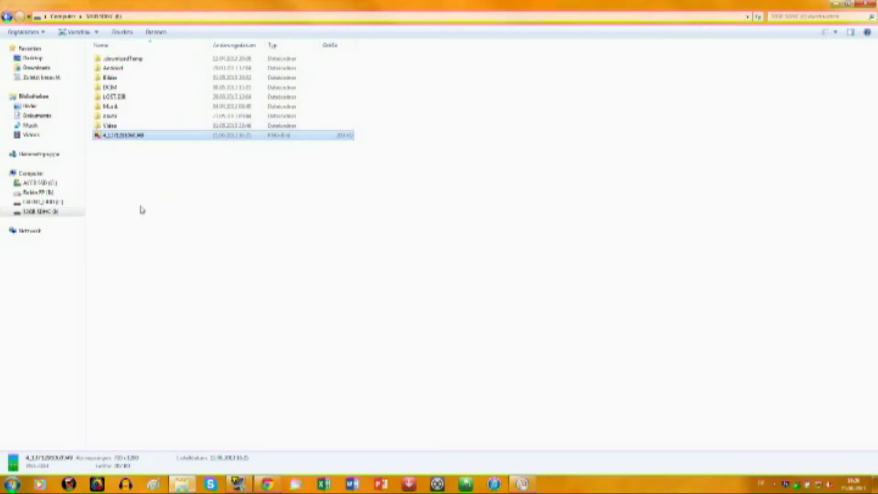
{"action": "left_click", "coordinate": [51, 184]}
{"action": "left_click", "coordinate": [112, 57]}
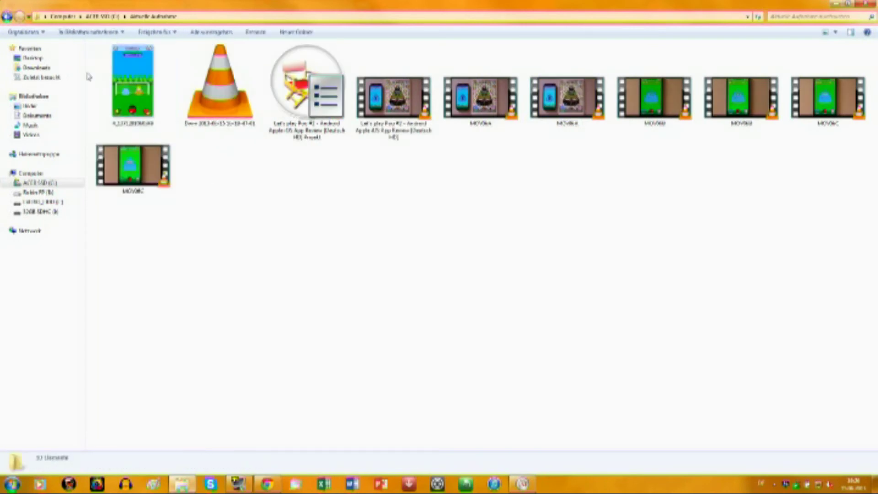
View the copied PNG image in Windows Fotoanzeige and close the viewer
{"action": "double_click", "coordinate": [157, 87]}
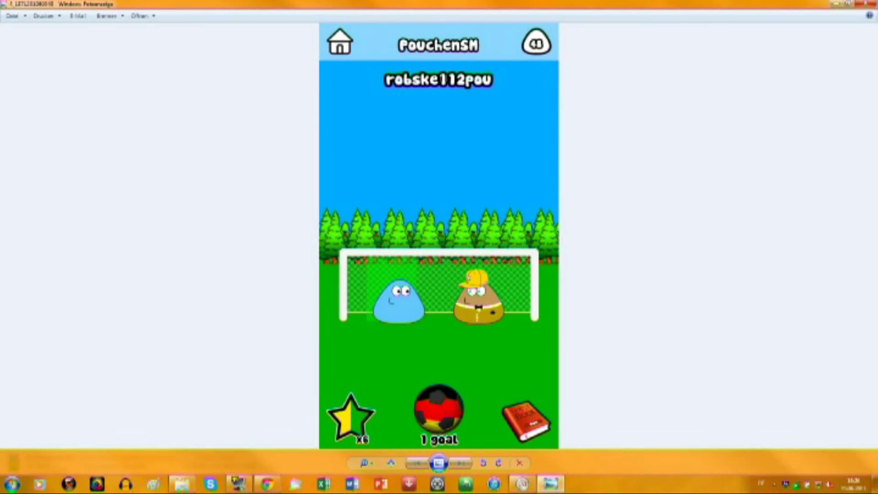
{"action": "left_click", "coordinate": [866, 4]}
{"action": "left_click", "coordinate": [363, 206]}
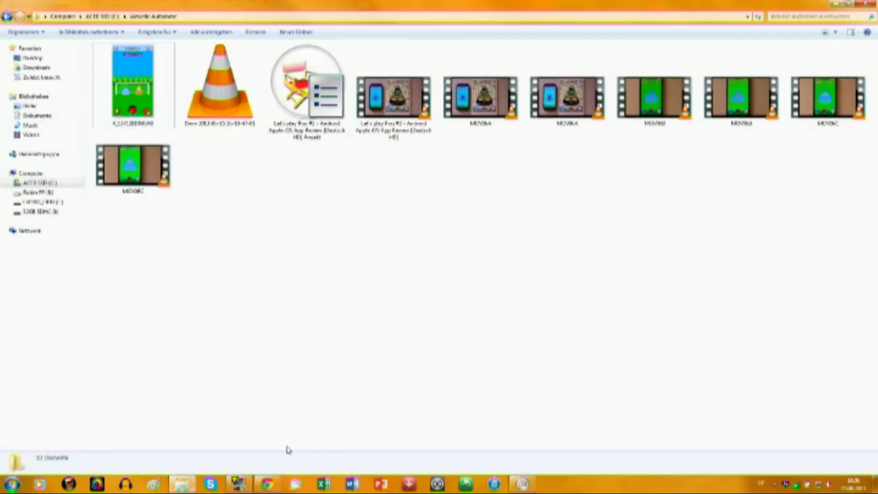
Switch to YouTube in Chrome, upload the copied PNG image as the video's custom thumbnail and save the changes
{"action": "left_click", "coordinate": [268, 484]}
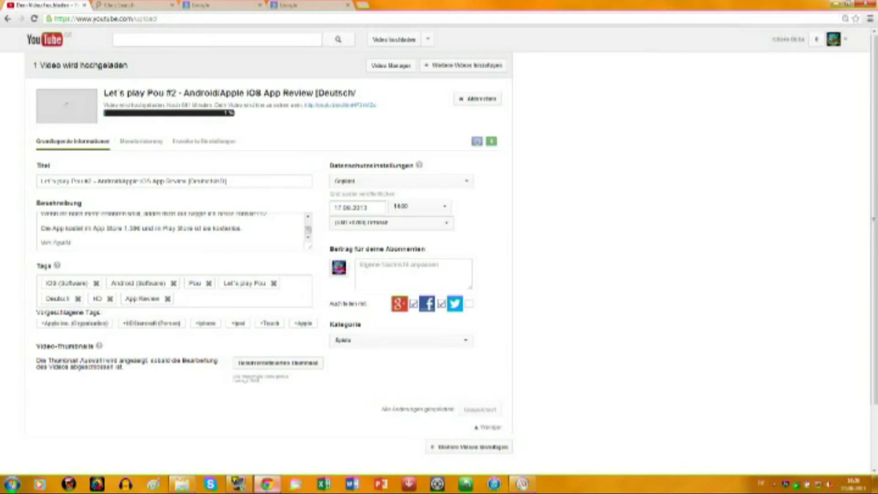
{"action": "key", "text": "alt+Tab"}
{"action": "left_click", "coordinate": [268, 484]}
{"action": "left_click", "coordinate": [279, 365]}
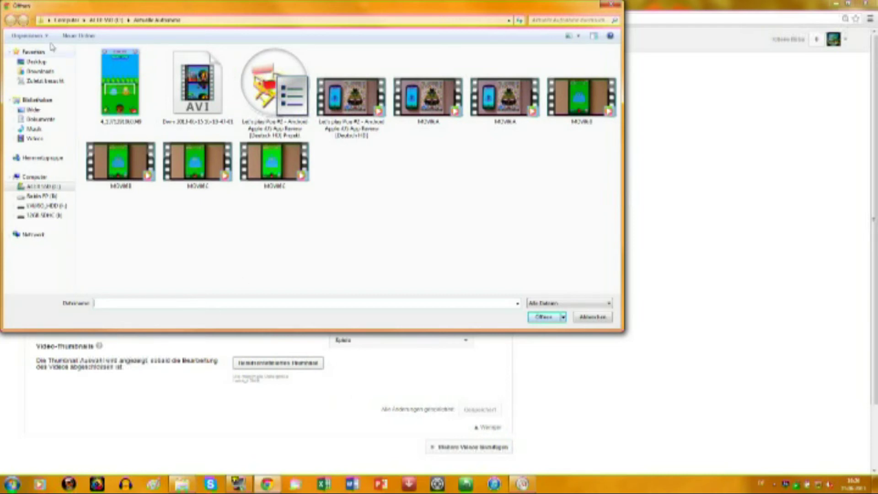
{"action": "left_click", "coordinate": [111, 70]}
{"action": "left_click", "coordinate": [533, 317]}
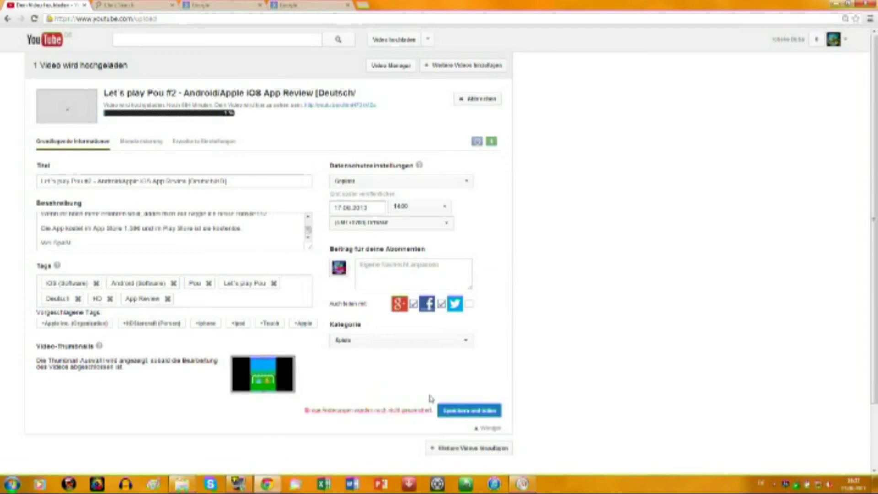
{"action": "left_click", "coordinate": [467, 411]}
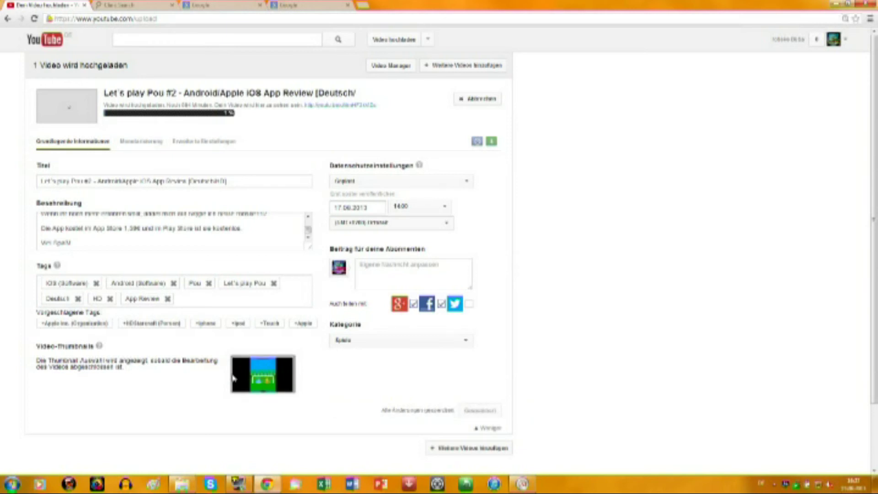
{"action": "mouse_move", "coordinate": [258, 377]}
{"action": "left_click", "coordinate": [271, 382]}
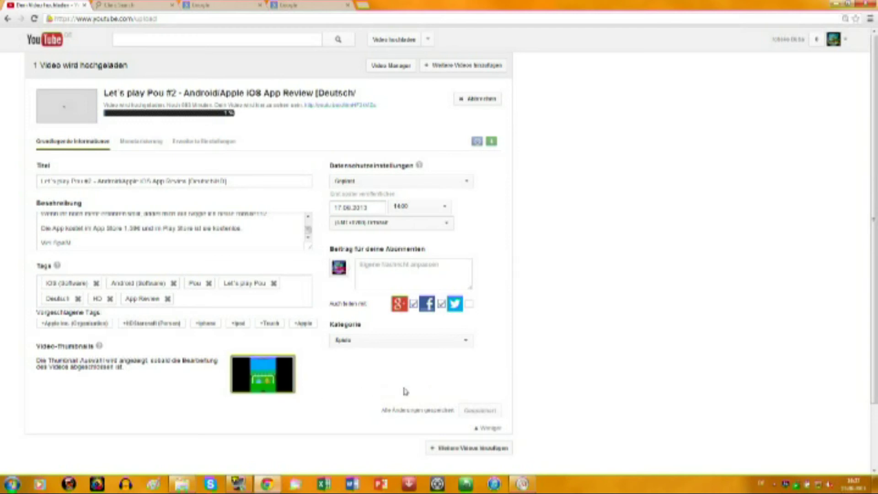
{"action": "left_click", "coordinate": [270, 380]}
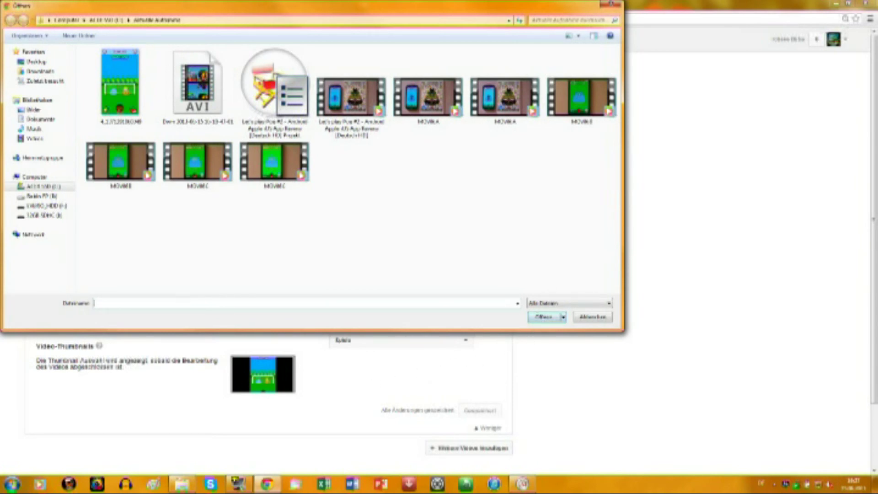
{"action": "left_click", "coordinate": [613, 5]}
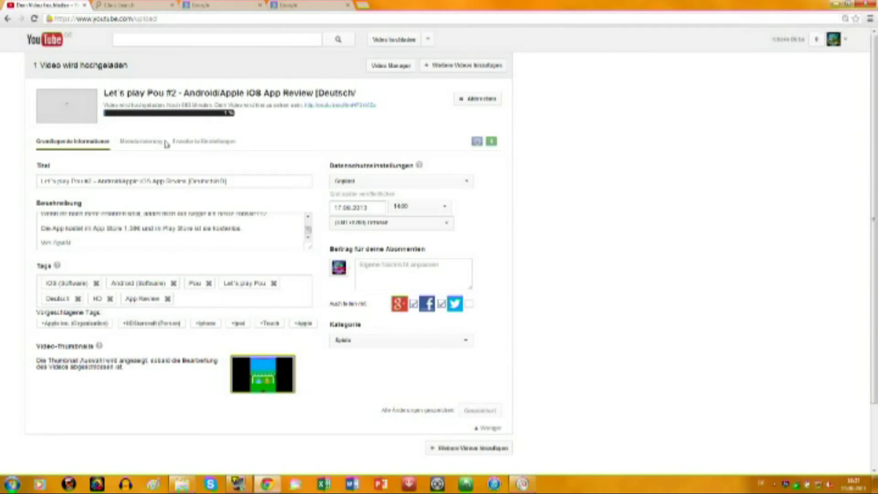